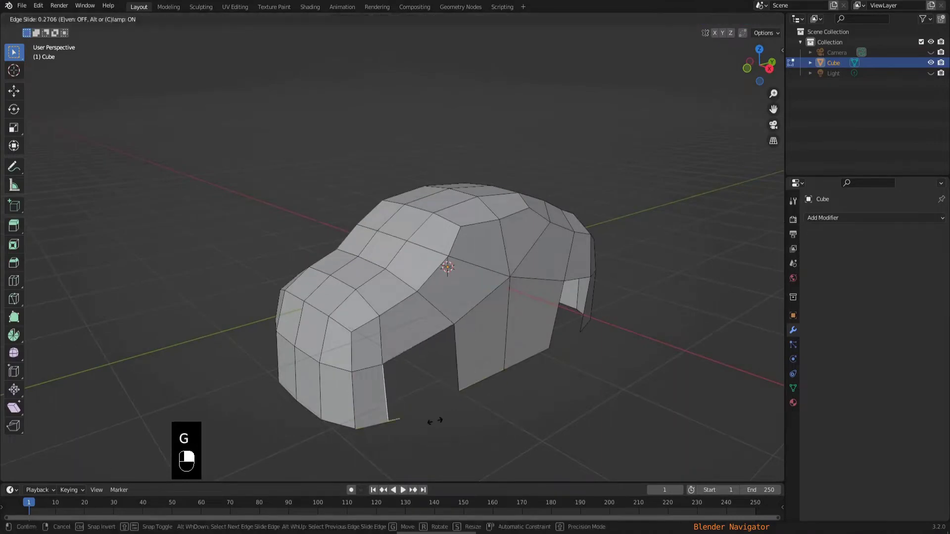
- Slide the lower edge at the car body's front wheel arch and apply a level 1 subdivision to the mesh
left_click(435, 421)
key("ctrl+1")
middle_click_drag(434, 421, 675, 371)
key("Tab")
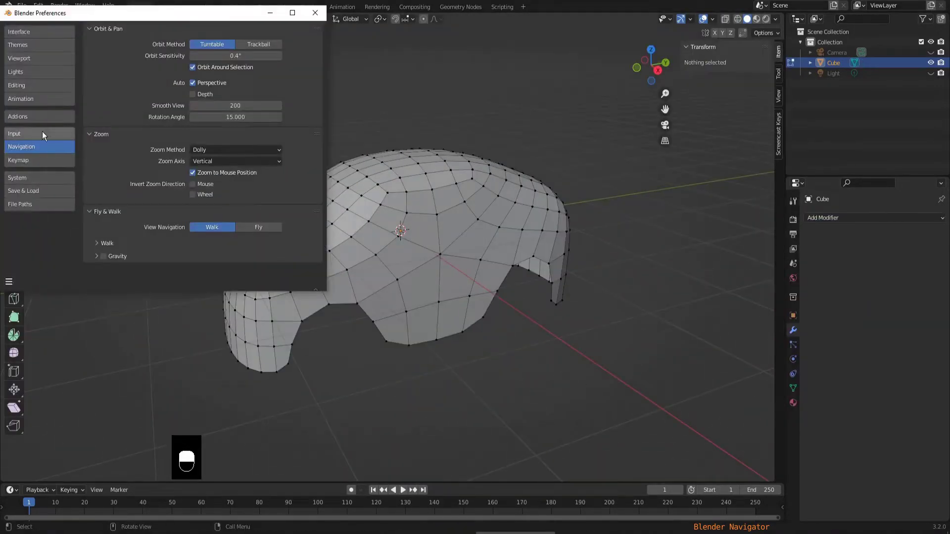
- Open the add-on preferences for extra mesh tools and shape the front corner faces into a headlight circle
left_click(39, 116)
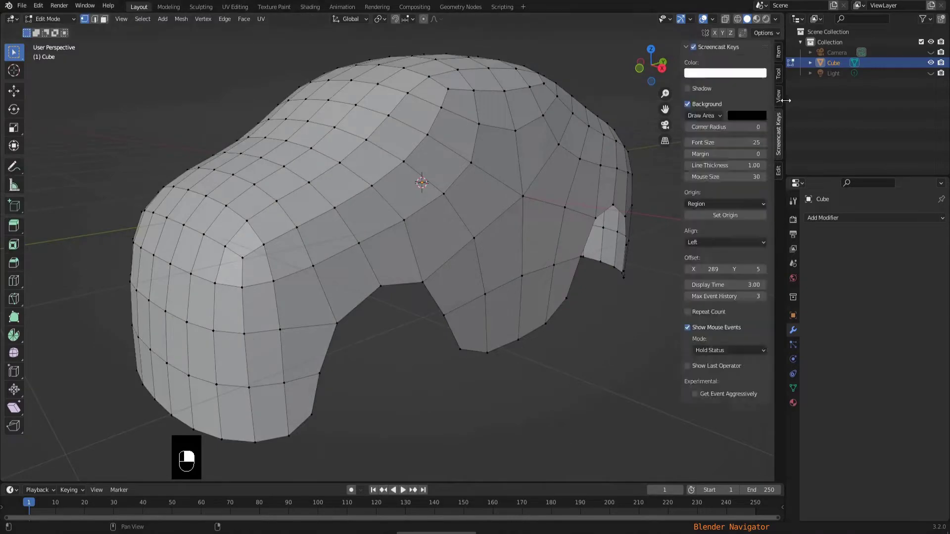
middle_click_drag(594, 248, 663, 172)
key("Tab")
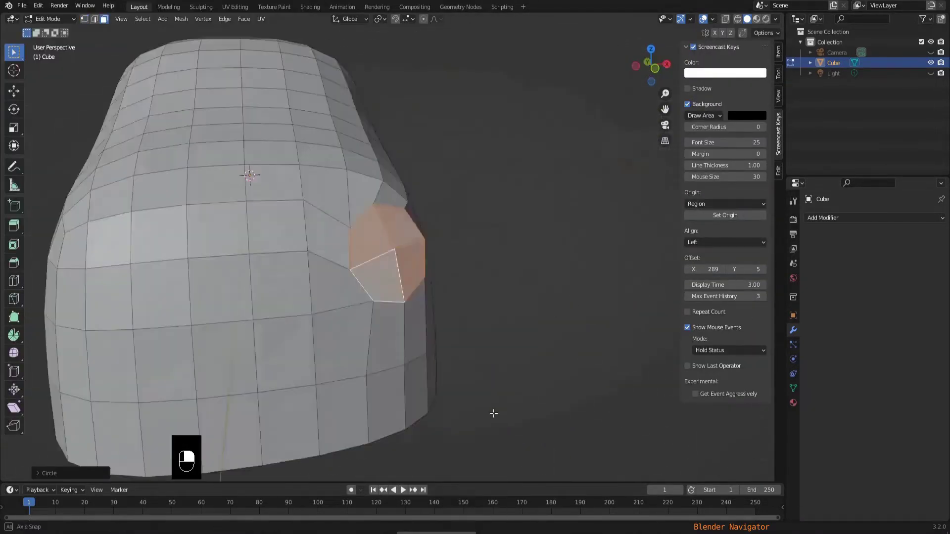
- Rotate the circular headlight face to fit the body and form a recessed lamp with a repositioned inset inner face
middle_click_drag(494, 414, 562, 278)
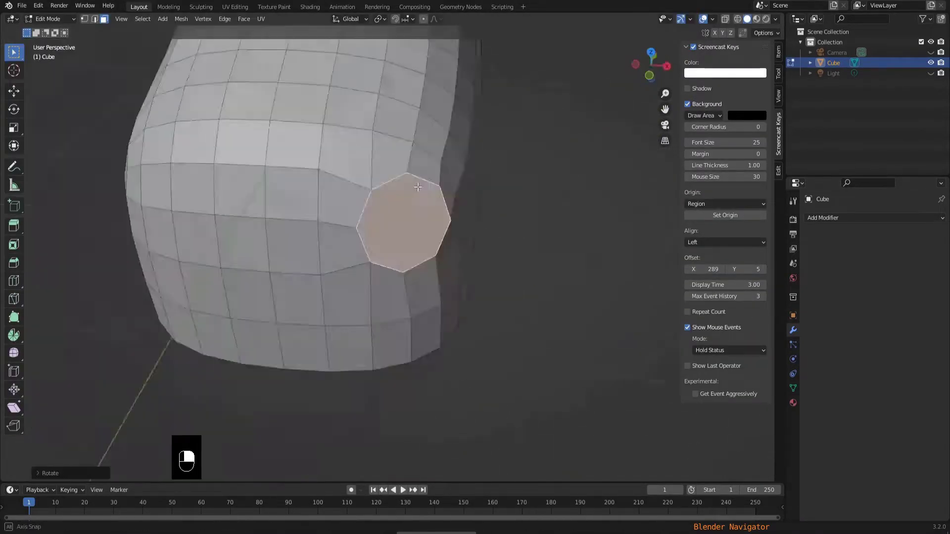
middle_click_drag(482, 250, 403, 224)
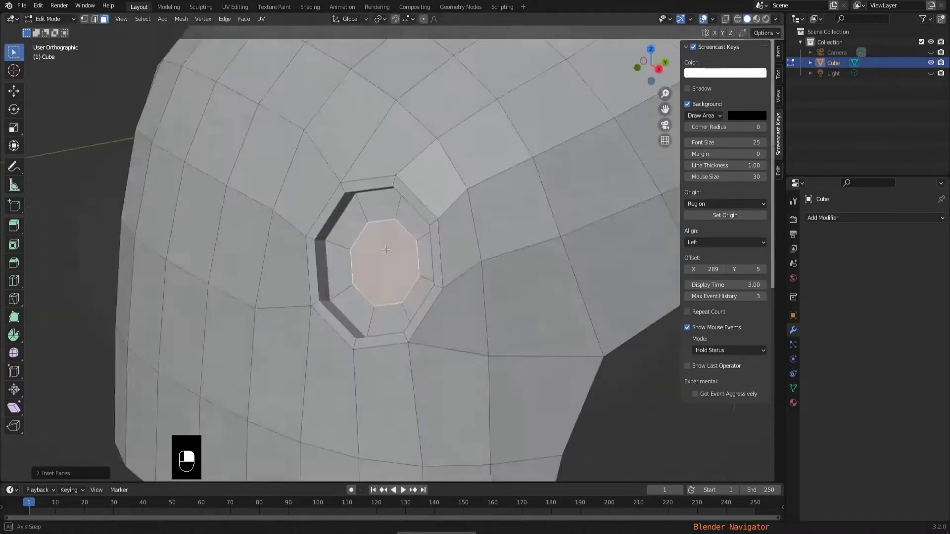
key("g")
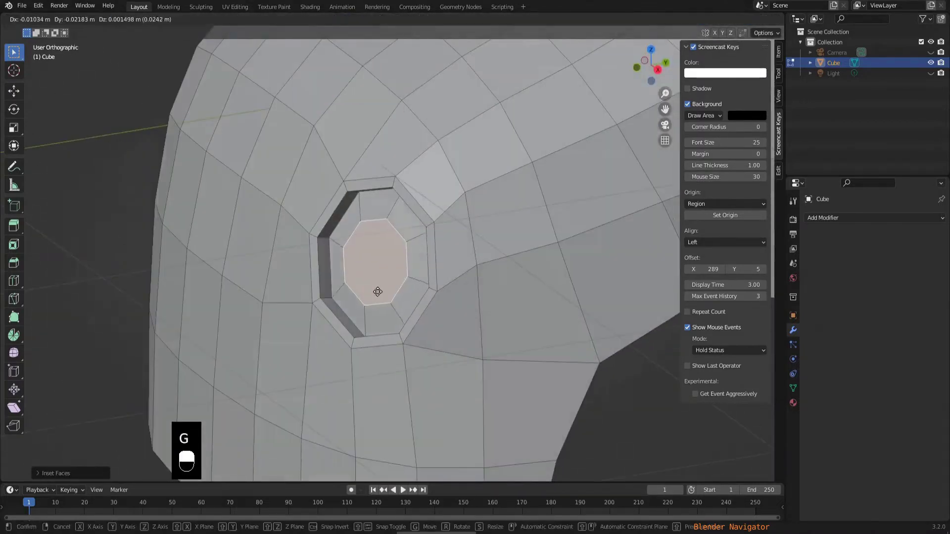
left_click(377, 295)
key("Tab")
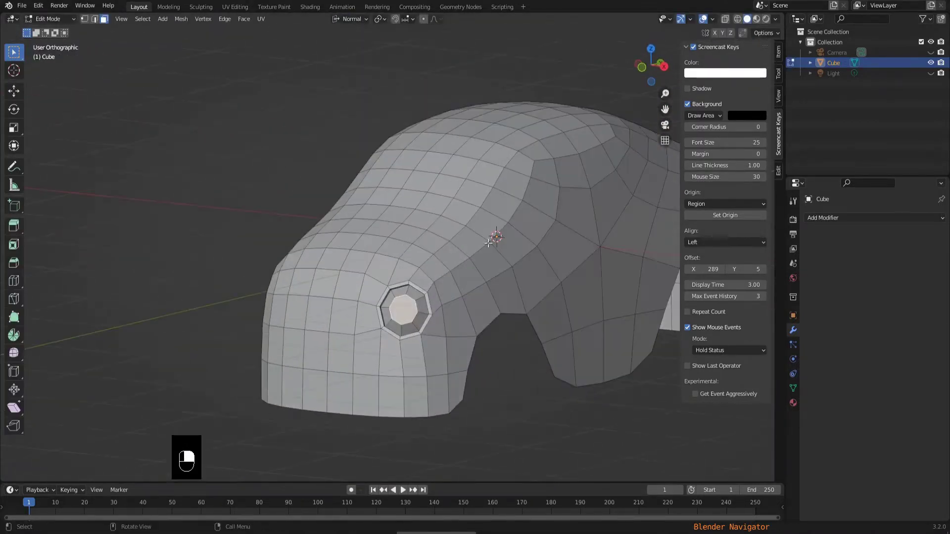
- Cut the side window outlines with the Knife tool and merge the enclosed faces into single window faces
key("k")
left_click(361, 239)
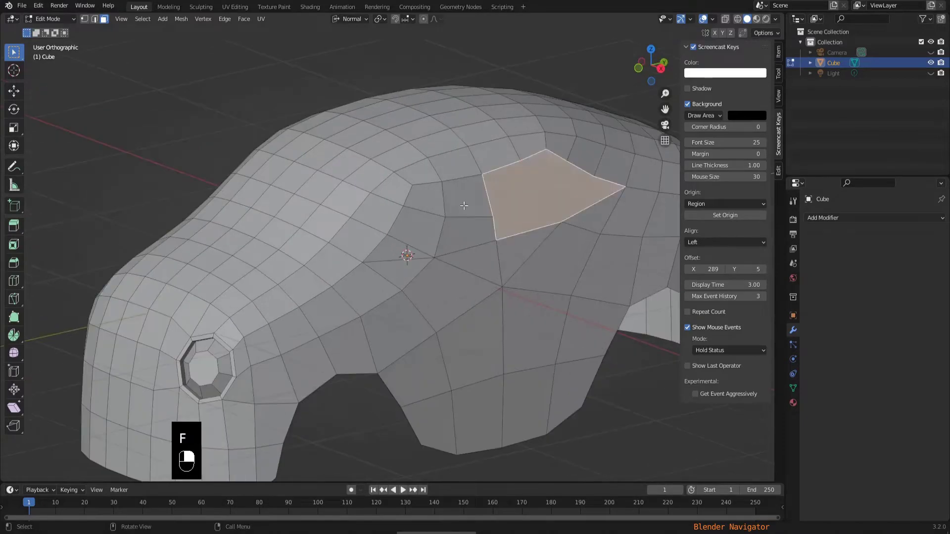
right_click(396, 194)
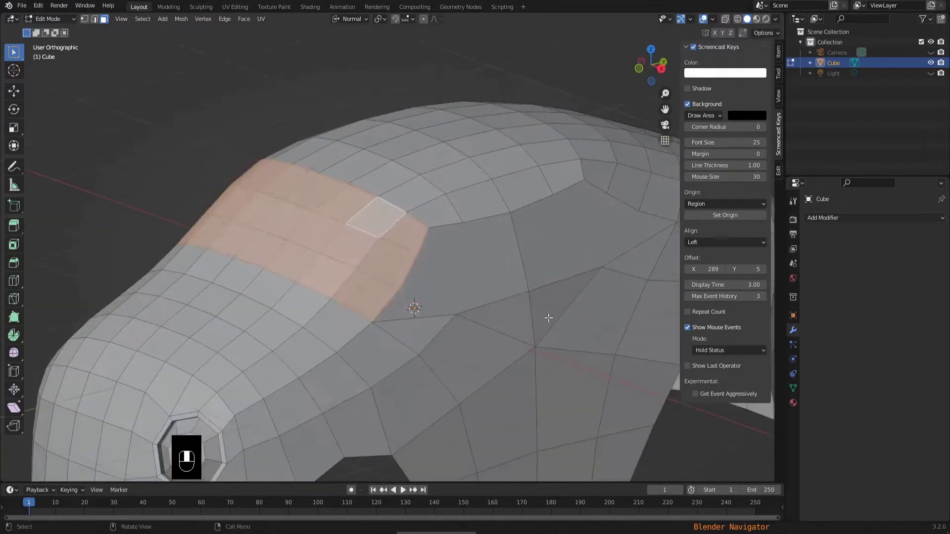
- Recess the windshield and side windows into the body and start circle-selecting the rear window faces
key("ctrl+z")
key("e")
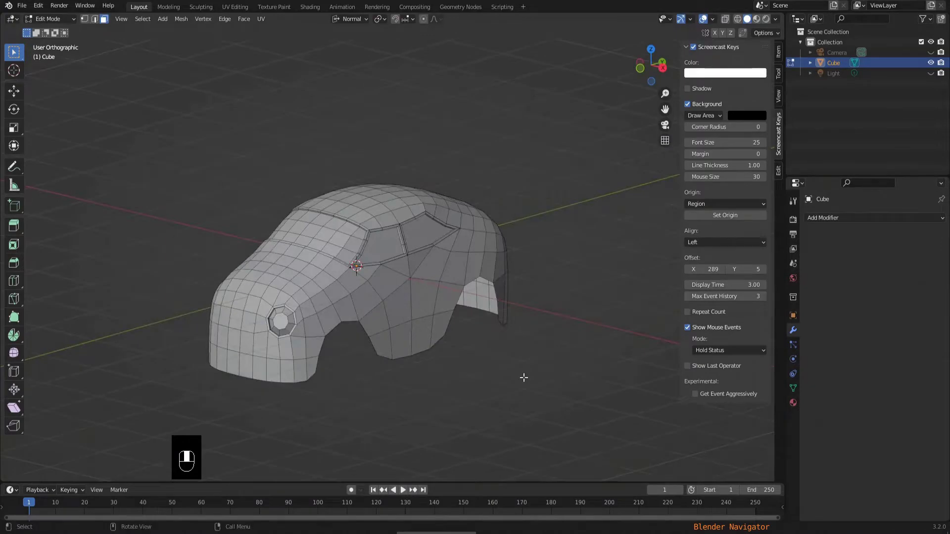
middle_click_drag(524, 378, 569, 378)
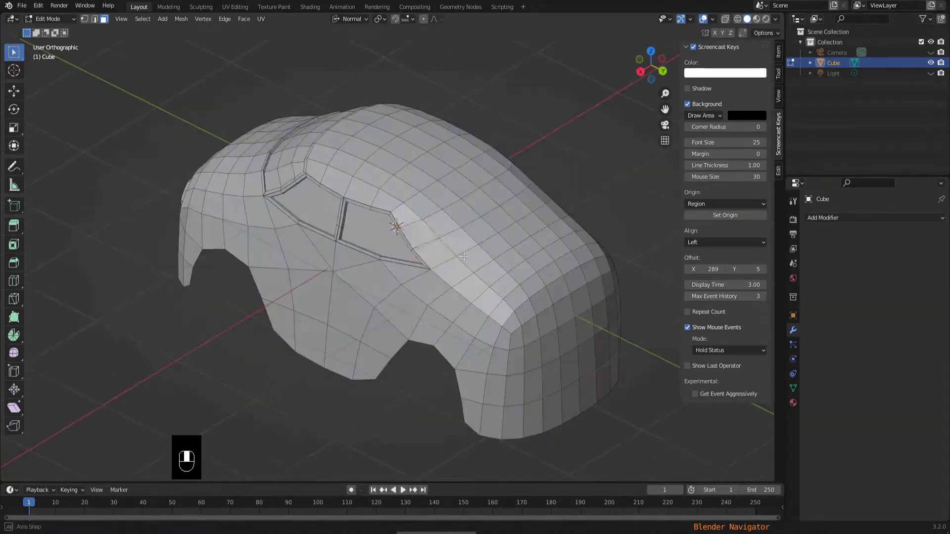
key("c")
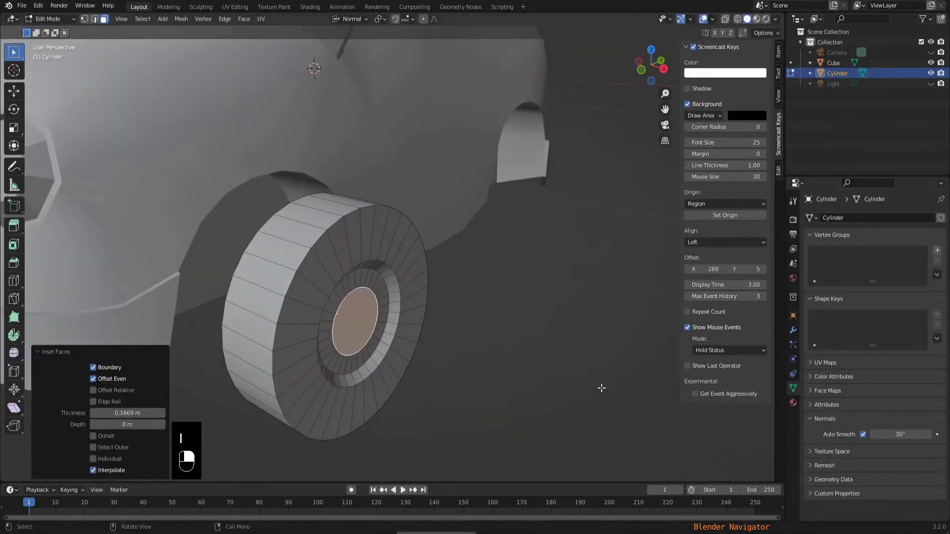
- Bevel the tyre's outer edge loops and move the wheel along X into the front wheel arch
key("ctrl+b")
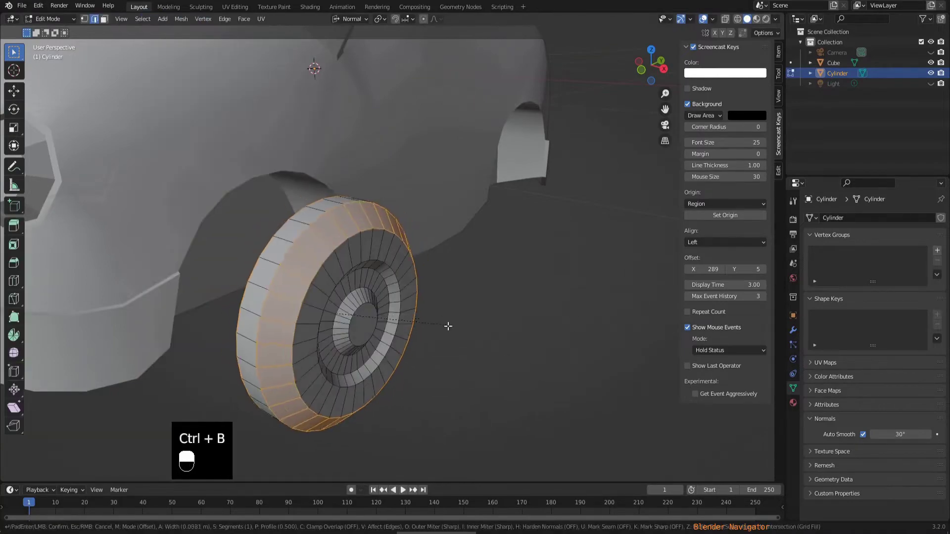
left_click(447, 328)
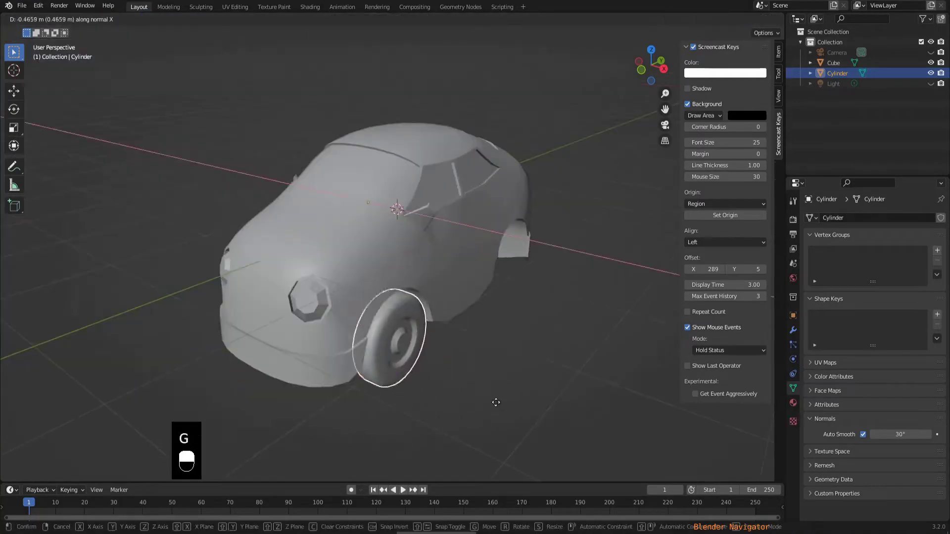
left_click(507, 376)
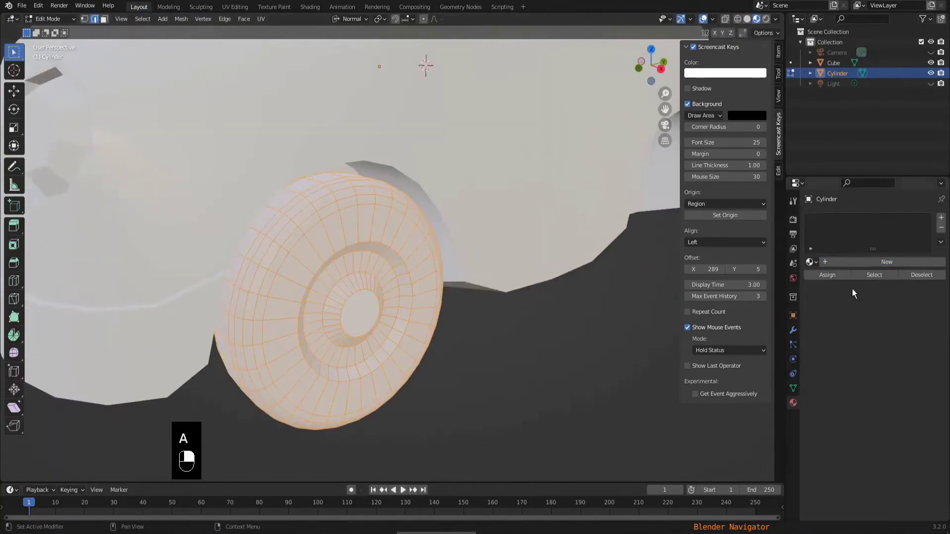
- Assign a black material named saburavi to the tyre and a separate new material to the beveled rim
left_click(857, 290)
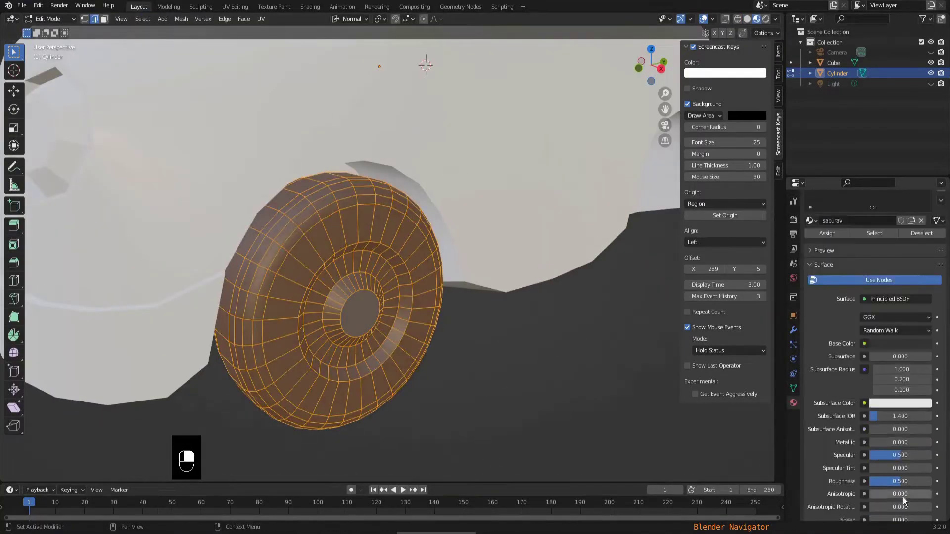
left_click(361, 316)
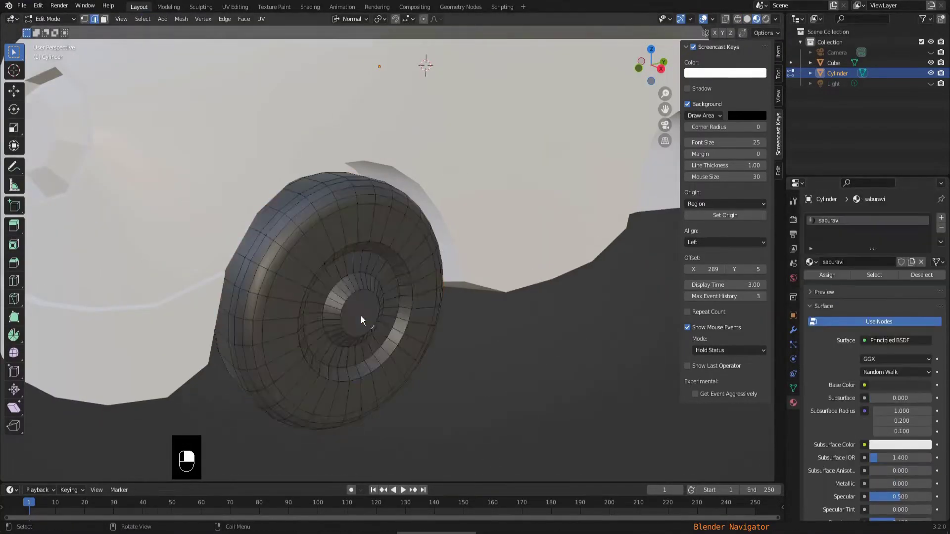
left_click(414, 303)
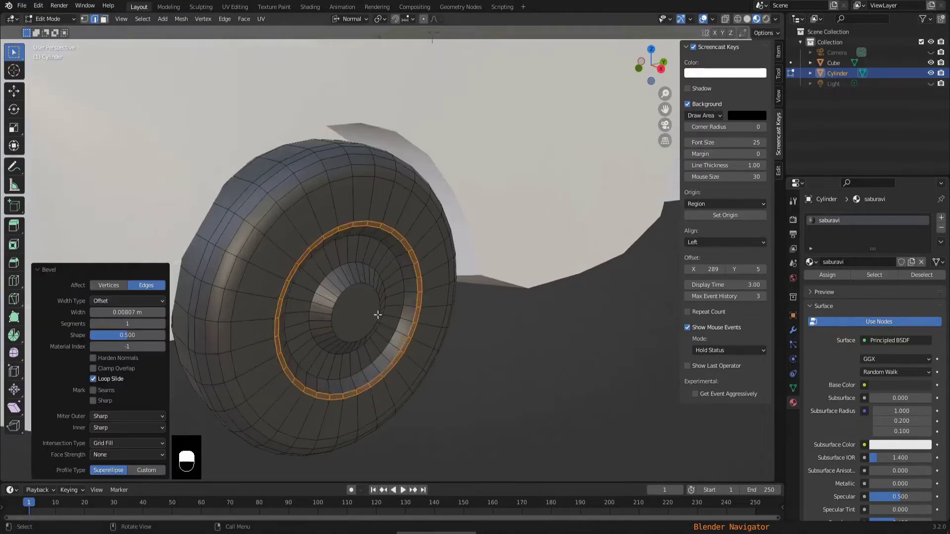
left_click(378, 314, "ctrl")
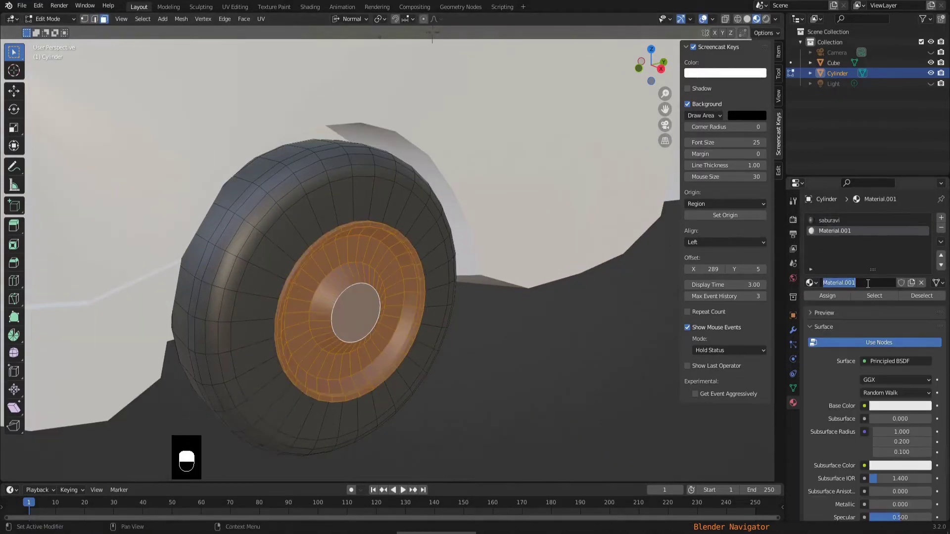
- Give the car body a material named manqana and the headlights an Emission material named parebi with strength 5
left_click(900, 385)
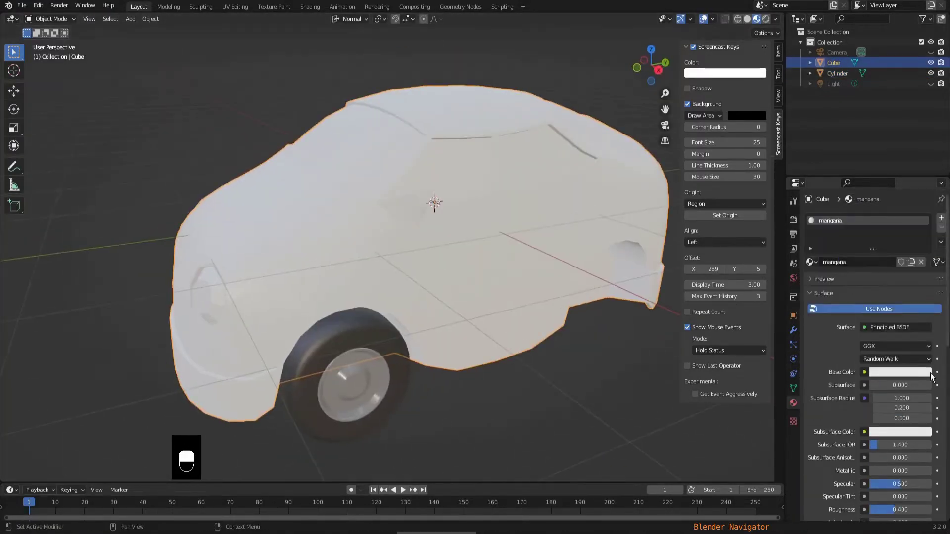
middle_click_drag(553, 352, 563, 366)
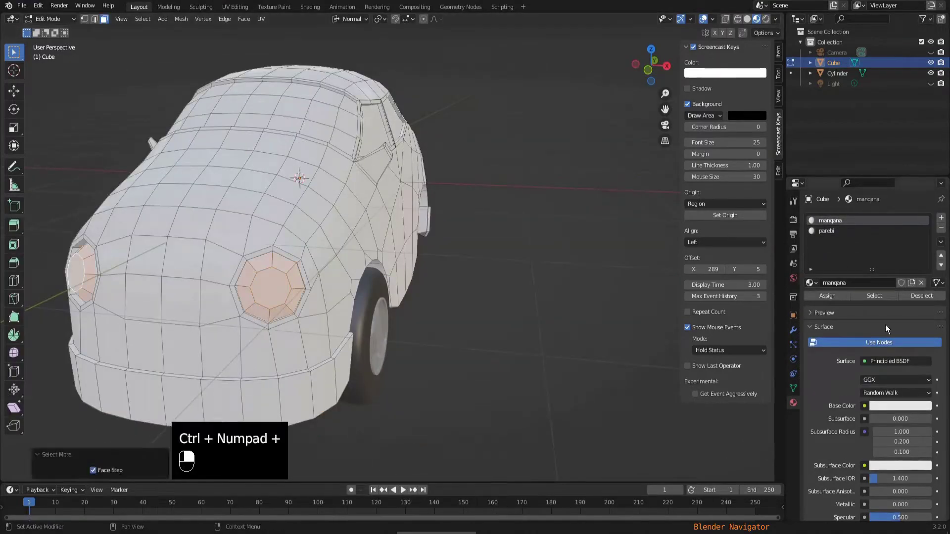
left_click(895, 361)
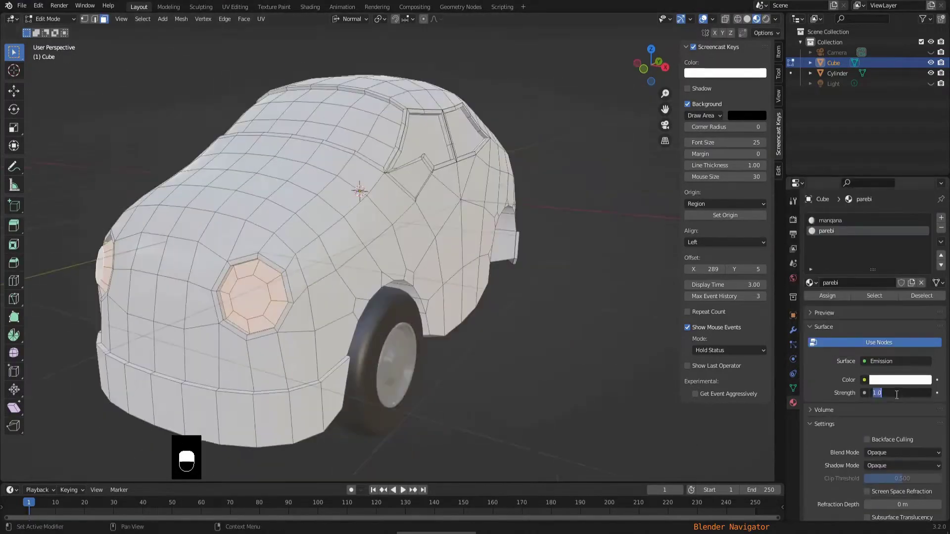
- Select the windshield, side window and rear window faces and assign them a dark purple material named mina
key("c")
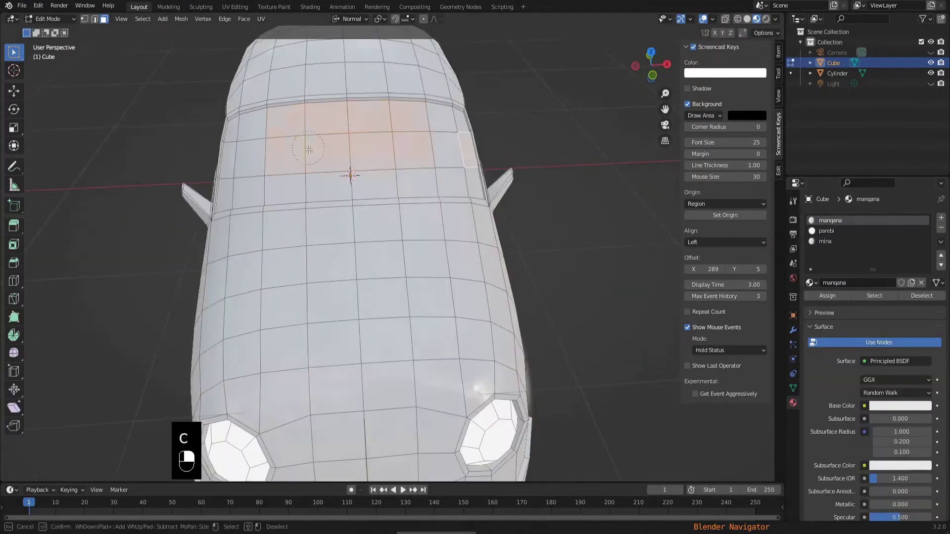
middle_click_drag(308, 149, 791, 234)
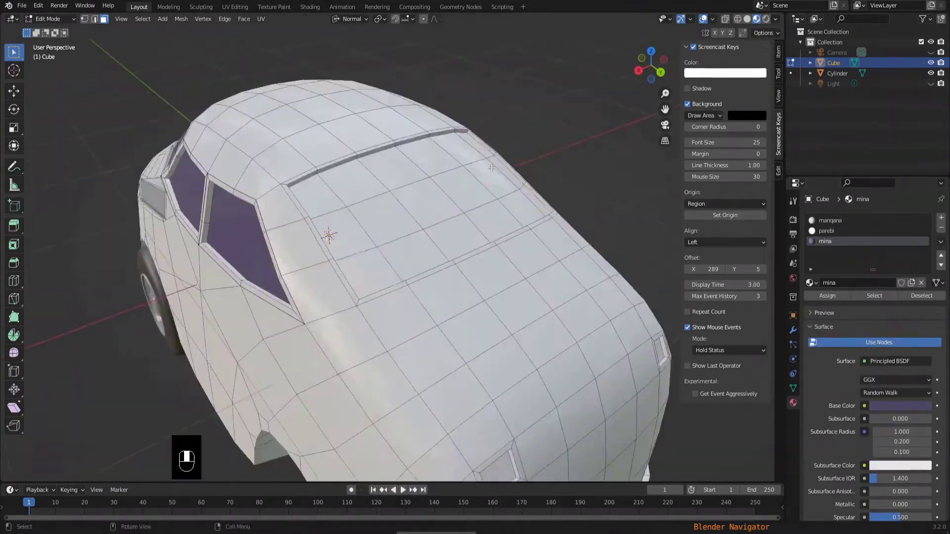
key("c")
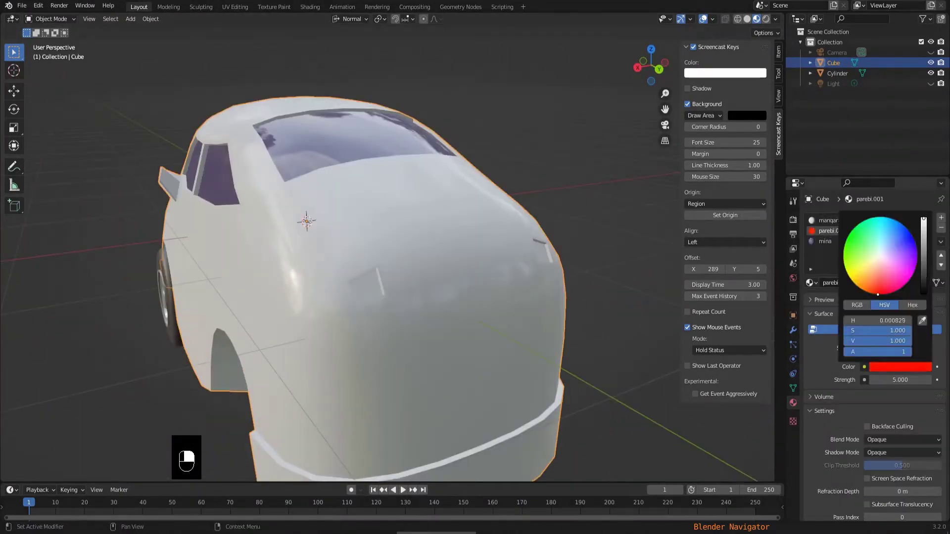
- Give the taillight faces a red emission material and duplicate the front wheel into the rear wheel arch
key("Tab")
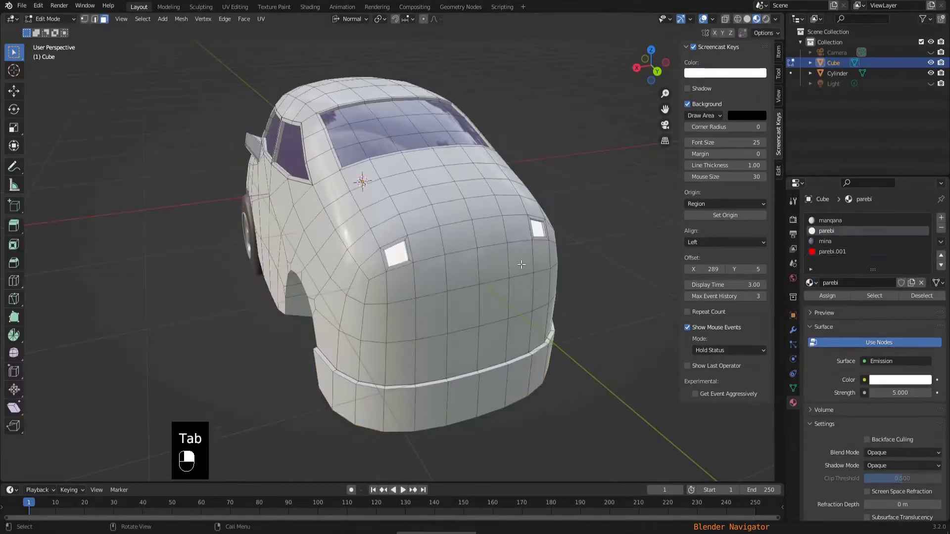
key("shift+d")
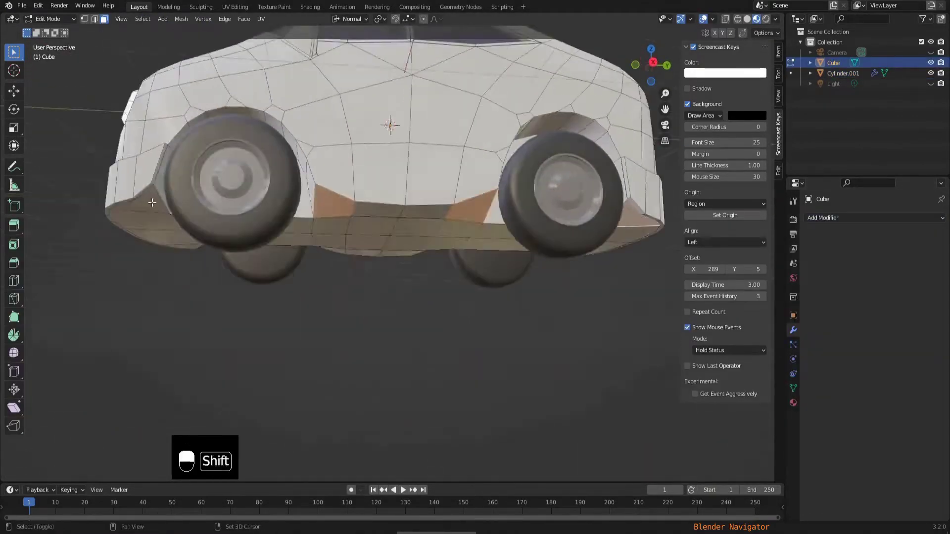
- Raise the car body and wheels about 1.33 m along Z and add a ground plane beneath them
middle_click_drag(152, 202, 570, 342)
scroll(570, 343, "down", 2)
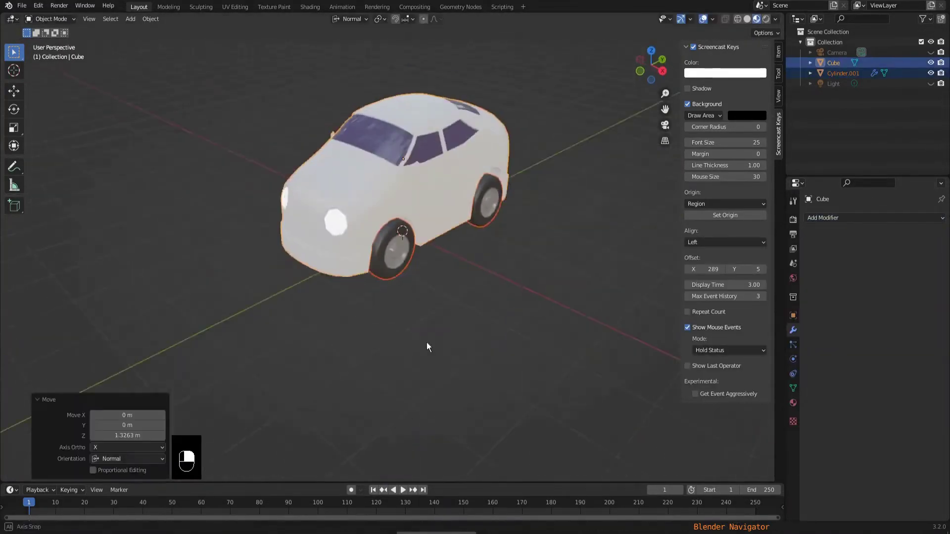
key("Tab")
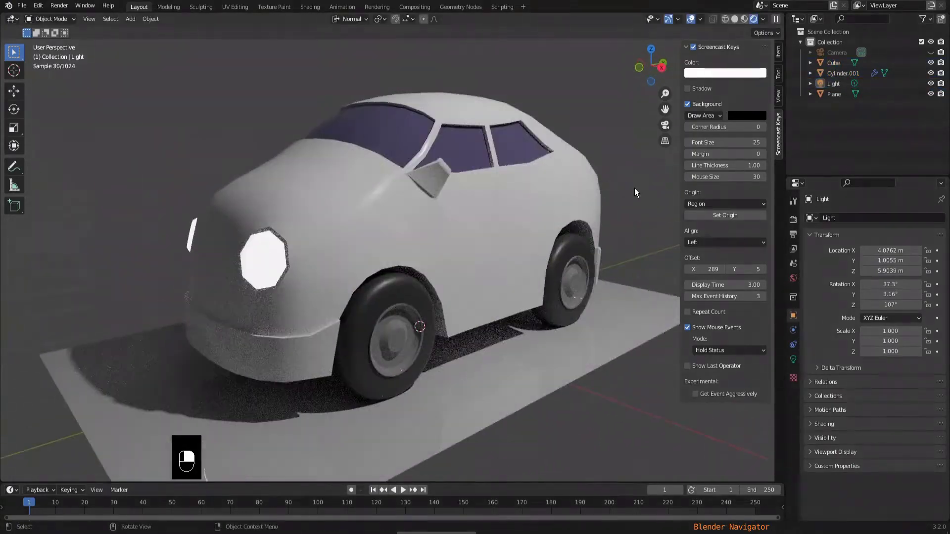
- Set the world color to a Nishita Sky Texture with strength 0.05 and adjust the sun rotation to -64.4°
left_click(886, 283)
left_click(721, 420)
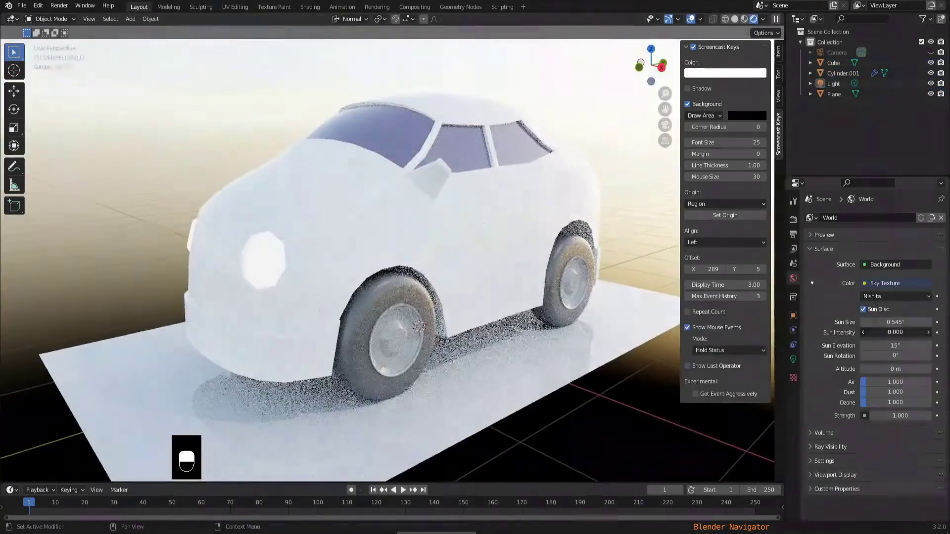
double_click(906, 415)
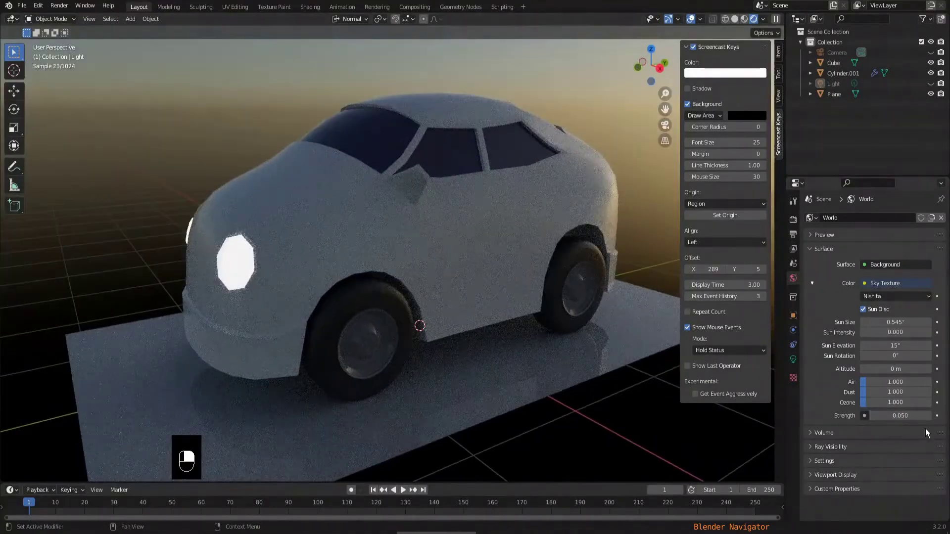
left_click_drag(886, 356, 905, 355)
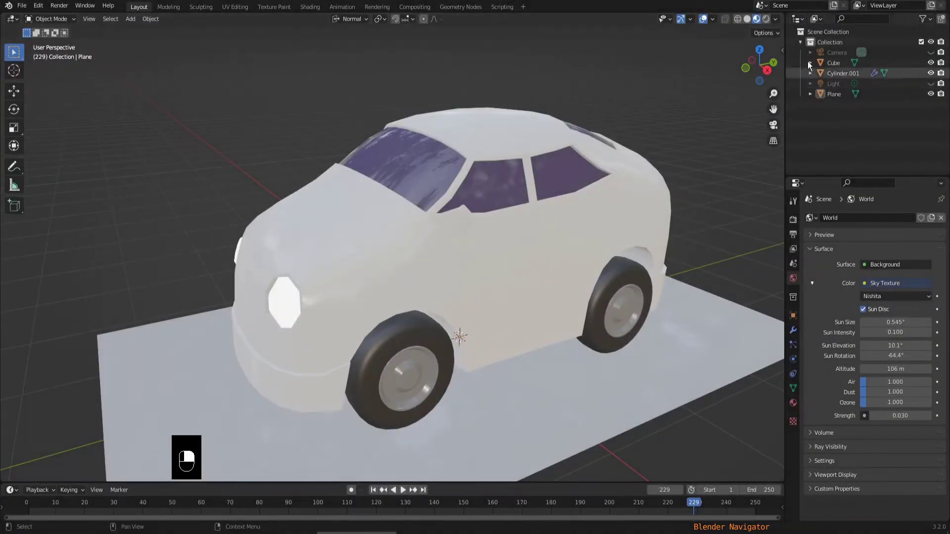
- Select the car body to check its placement and switch to the camera view of the scene
left_click(820, 51)
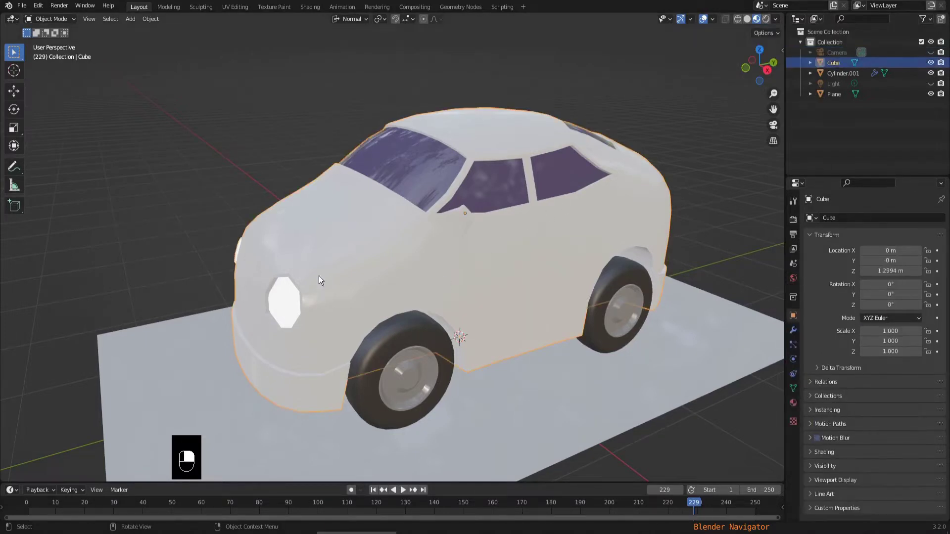
scroll(319, 276, "down", 3)
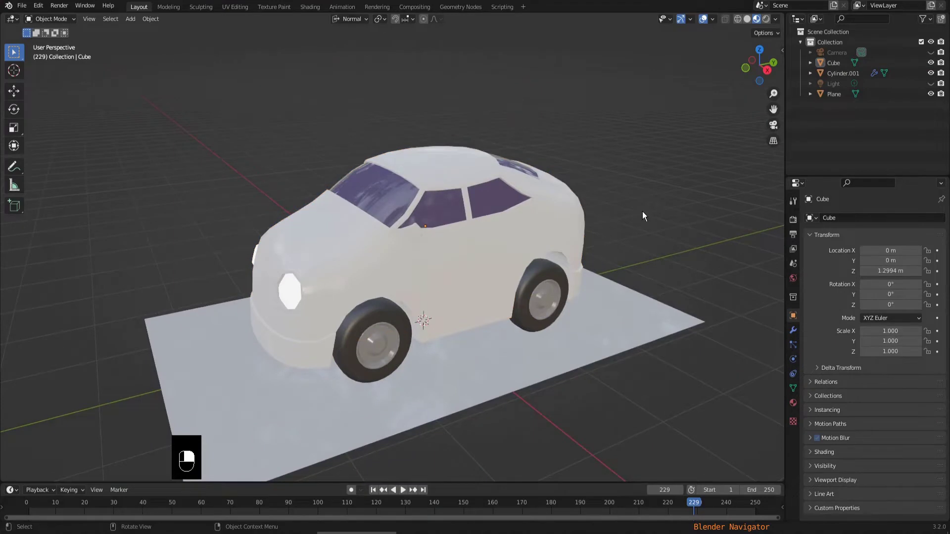
key("KP_0")
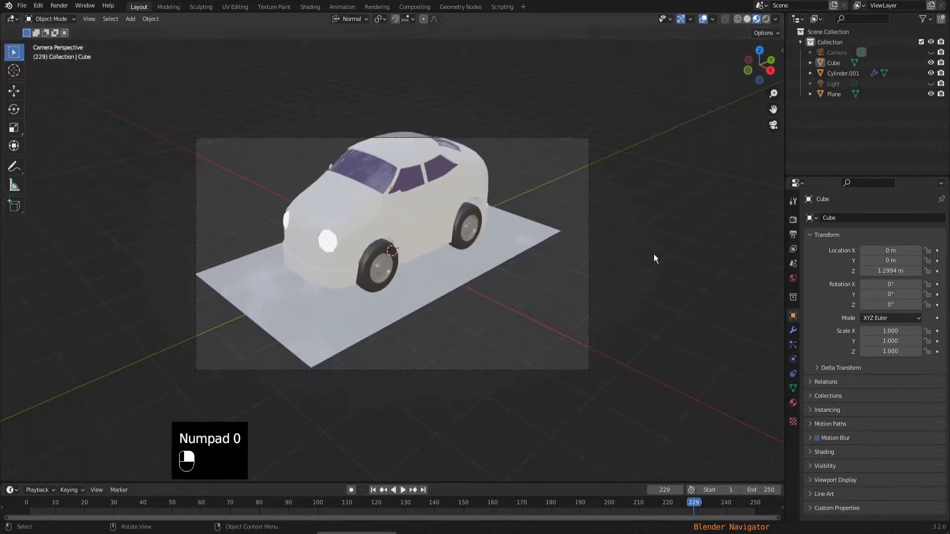
- Lock the camera to the view and reframe the shot so the whole car sits inside the camera frame
key("n")
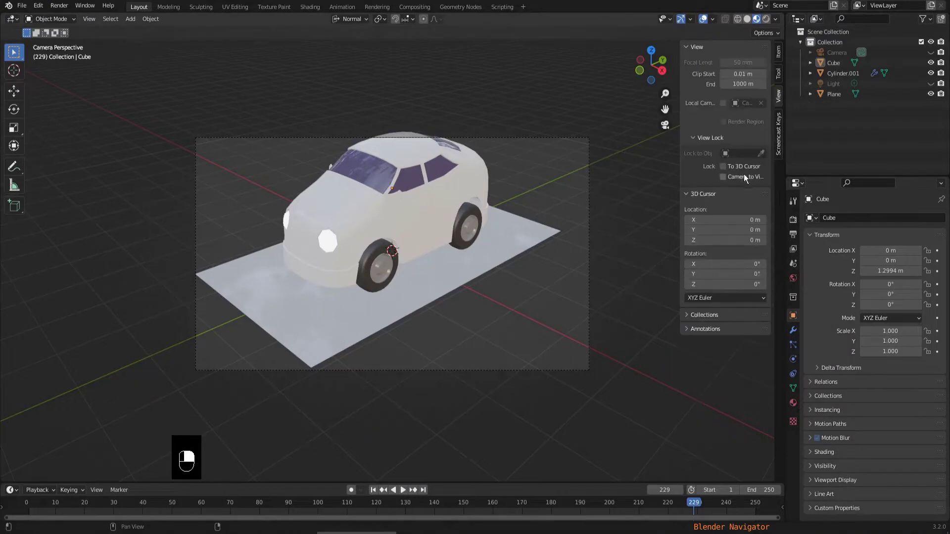
left_click(743, 177)
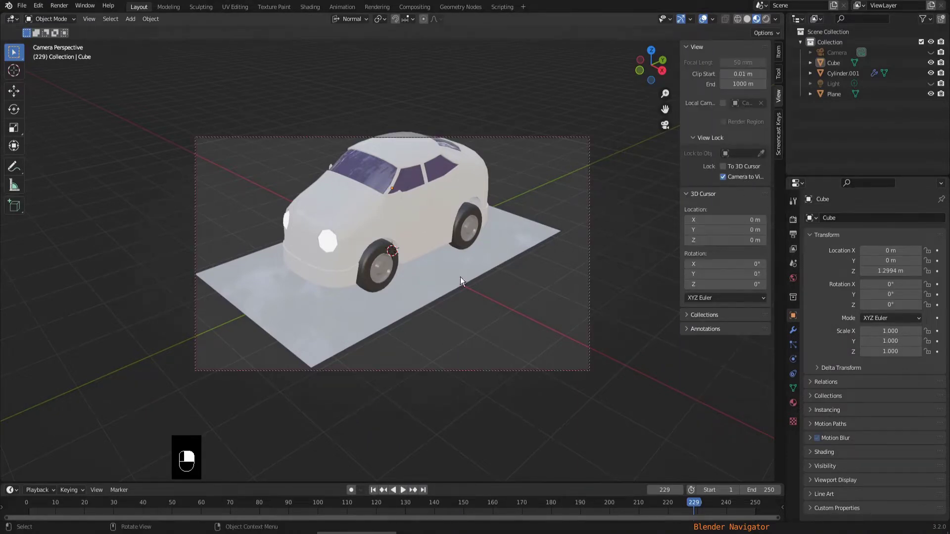
mouse_move(433, 266)
middle_mouse_down()
mouse_move(432, 221)
mouse_move(449, 290)
mouse_move(436, 277)
middle_mouse_up()
scroll(372, 271, "up", 2)
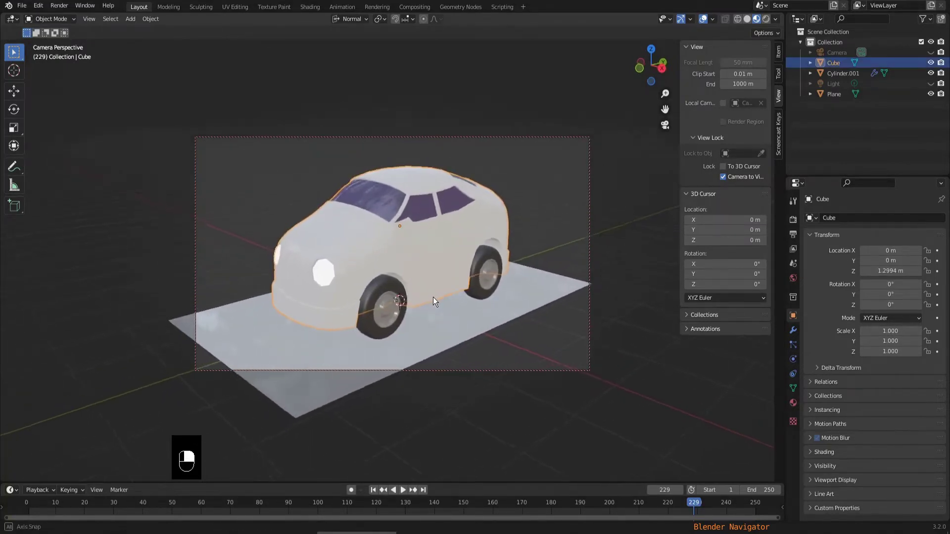
middle_click_drag(434, 299, 426, 267)
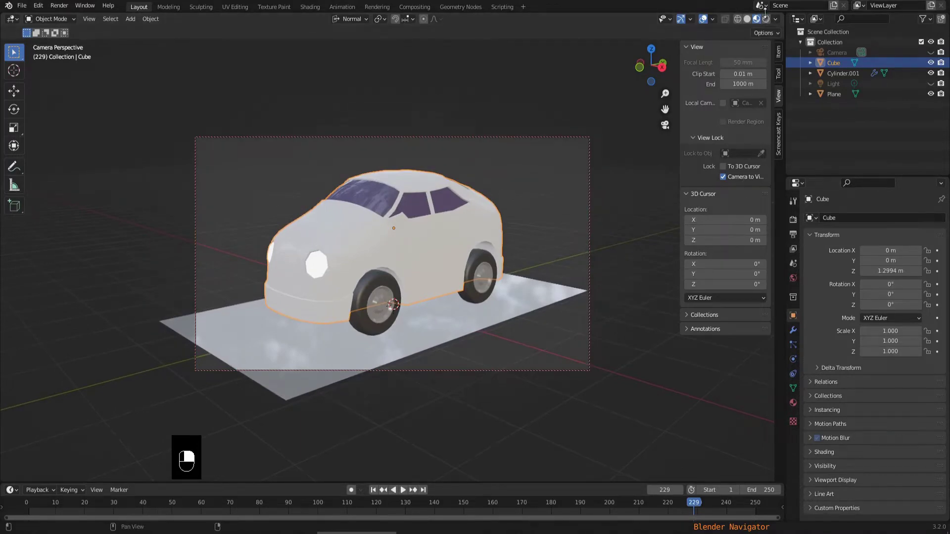
- Switch the viewport to rendered shading and deselect the car body
left_click(766, 20)
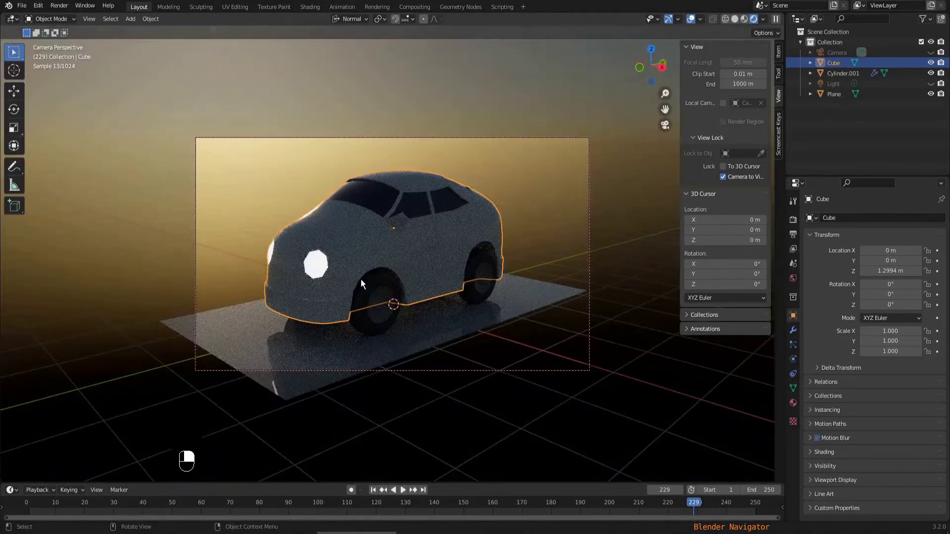
left_click(543, 230)
left_click(325, 265)
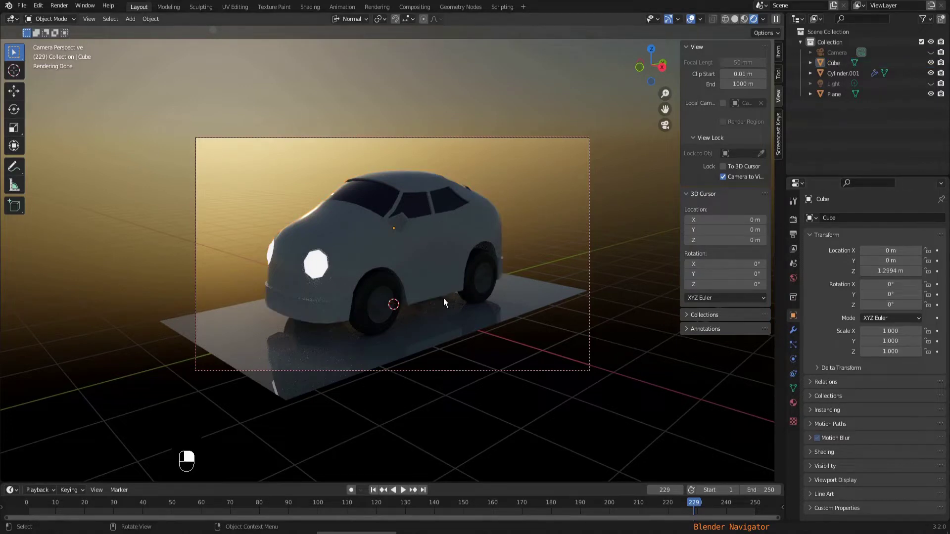
- Set the sun rotation of the world's Sky Texture to 44.2° so the sun lights the car's side
left_click(793, 278)
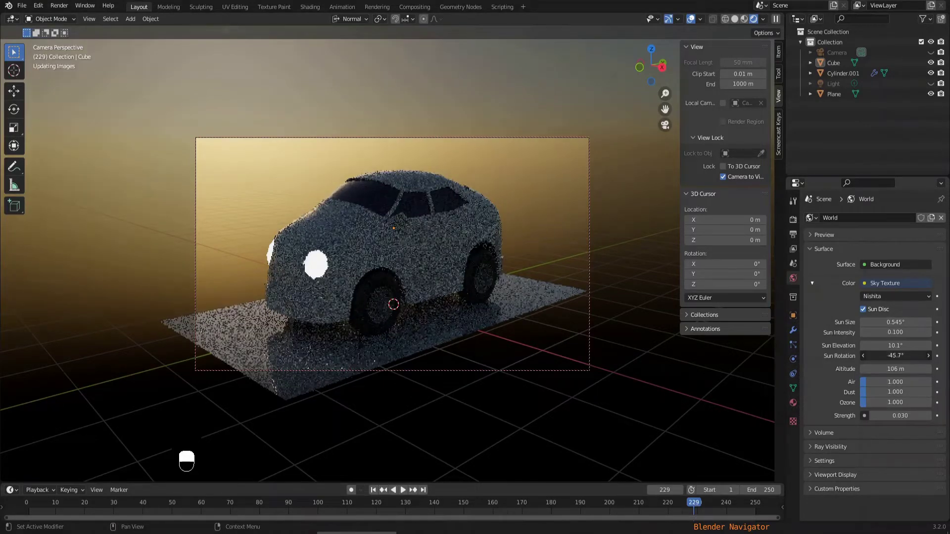
left_click_drag(896, 356, 932, 356)
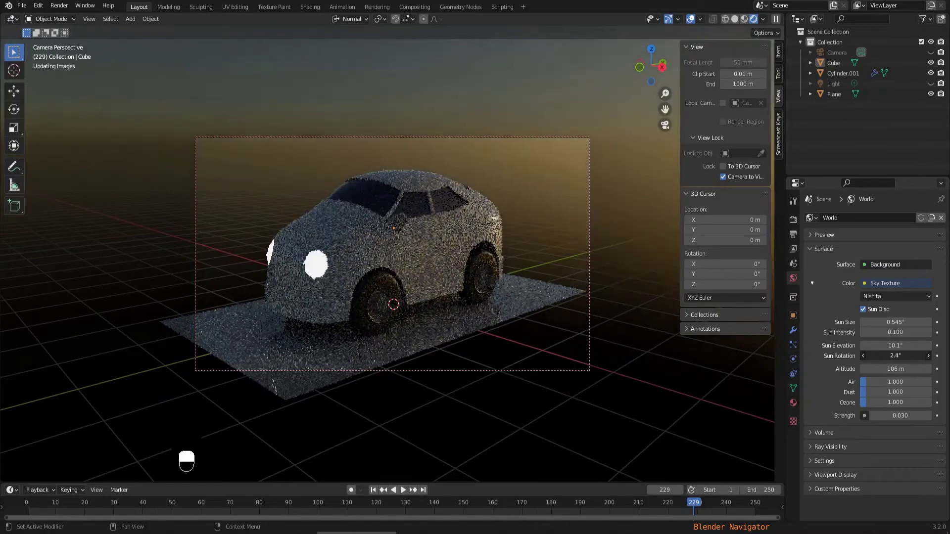
left_click_drag(896, 356, 888, 356)
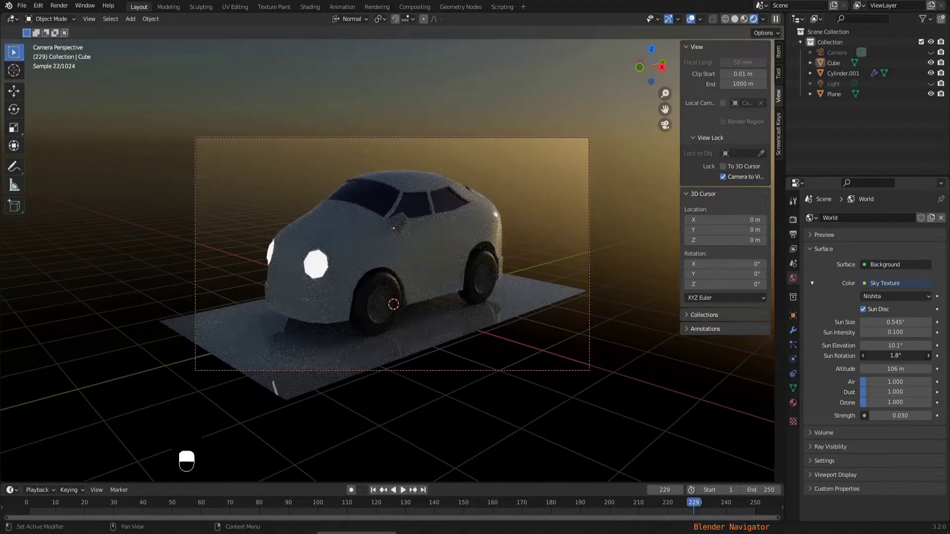
left_click_drag(896, 355, 906, 356)
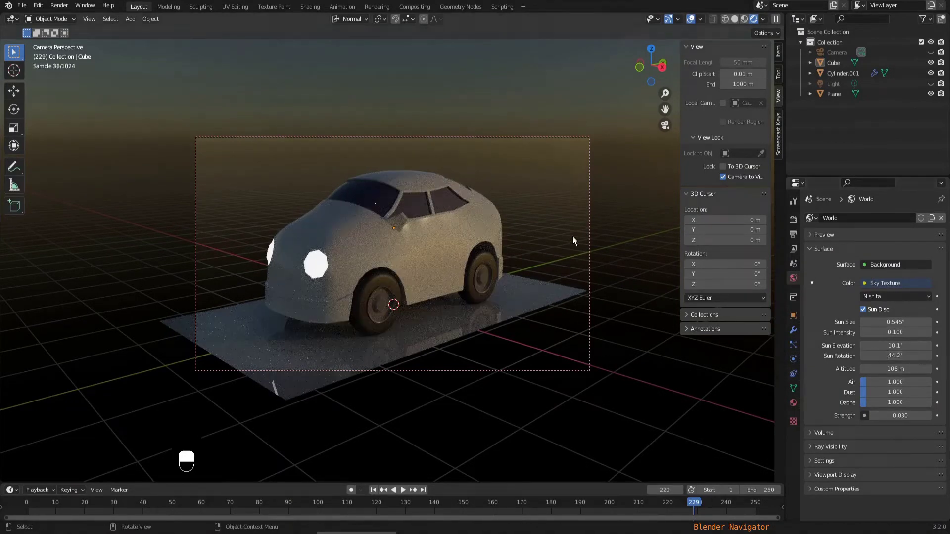
left_click(681, 406)
- Move the camera closer and recentre it so the car fills more of the frame
middle_click_drag(491, 241, 493, 242, "shift")
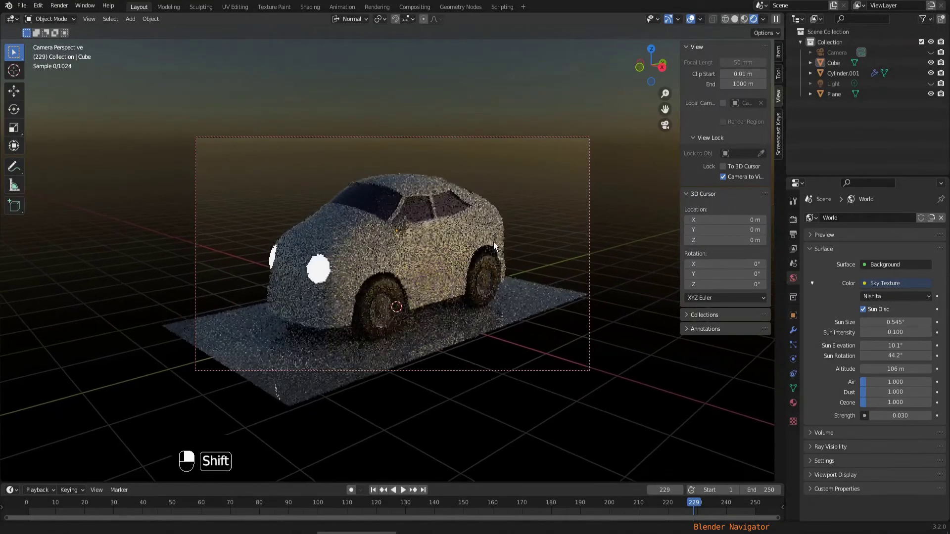
middle_click_drag(357, 243, 361, 230, "ctrl")
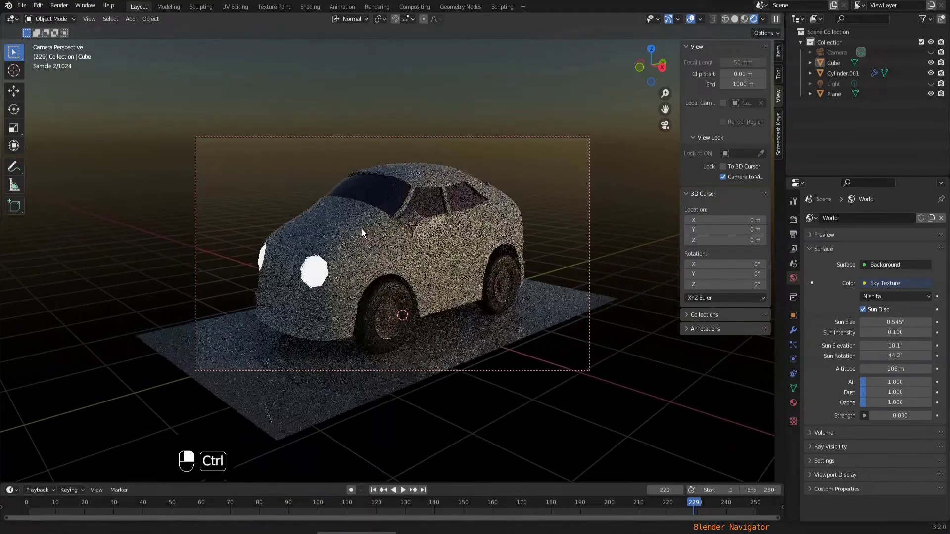
middle_click_drag(396, 263, 408, 259, "shift")
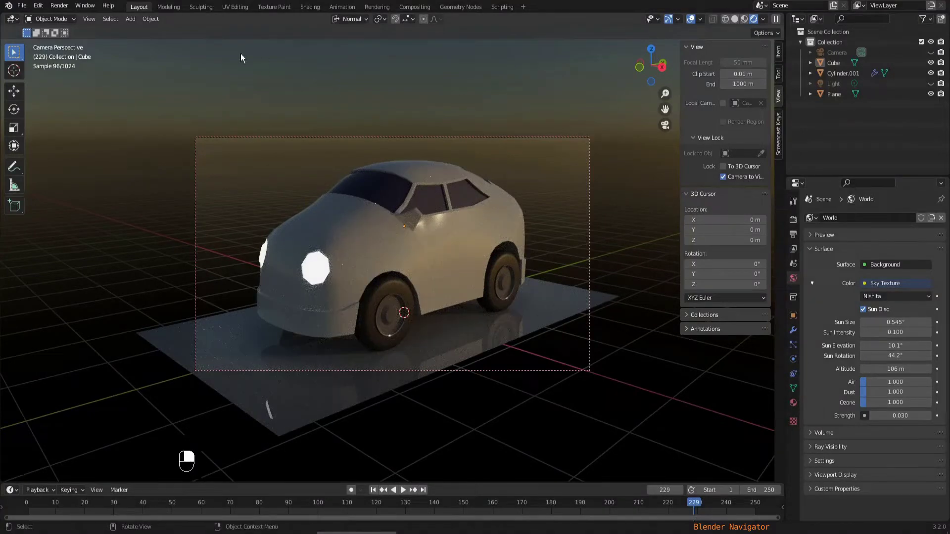
- Toggle the window to fullscreen and hide the viewport sidebar
left_click(85, 5)
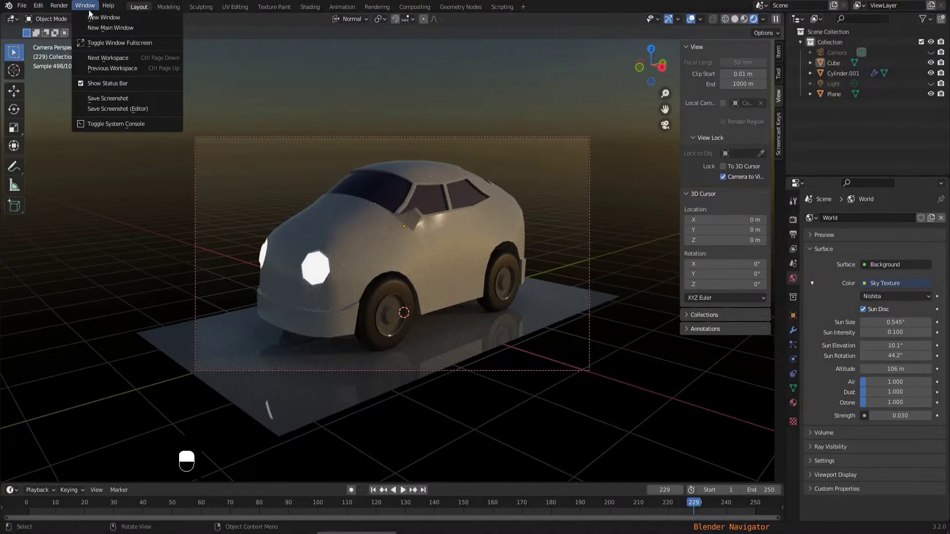
left_click(106, 43)
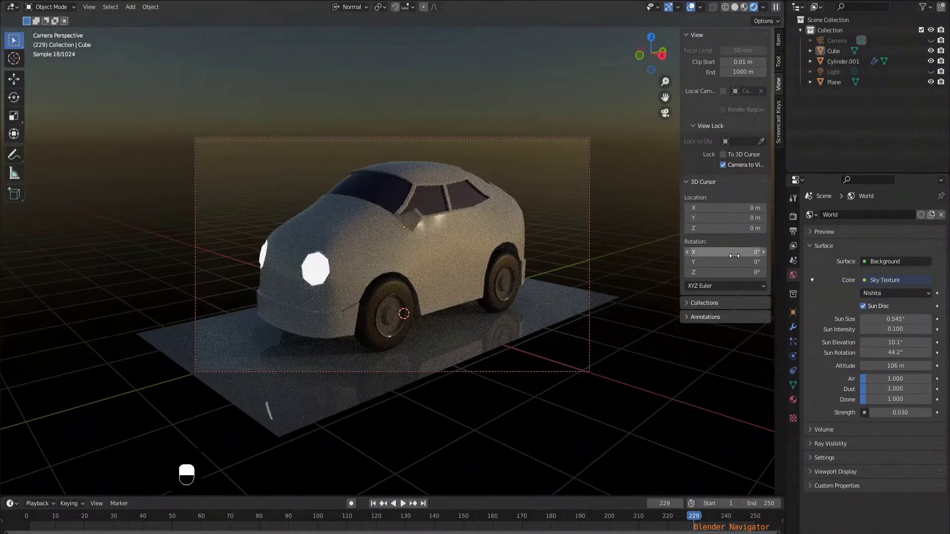
key("n")
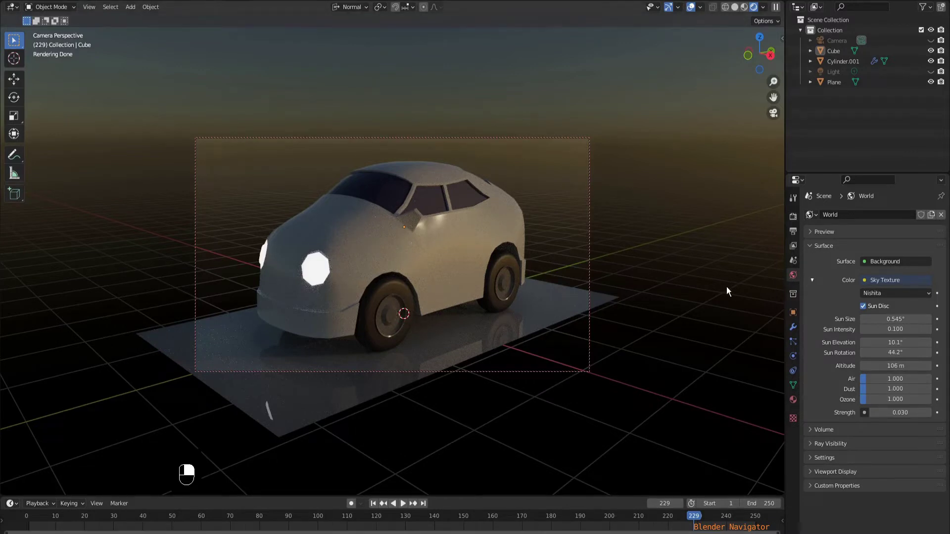
- Render the current frame from the camera, fit the whole image in the render window and stop the render early
key("F12")
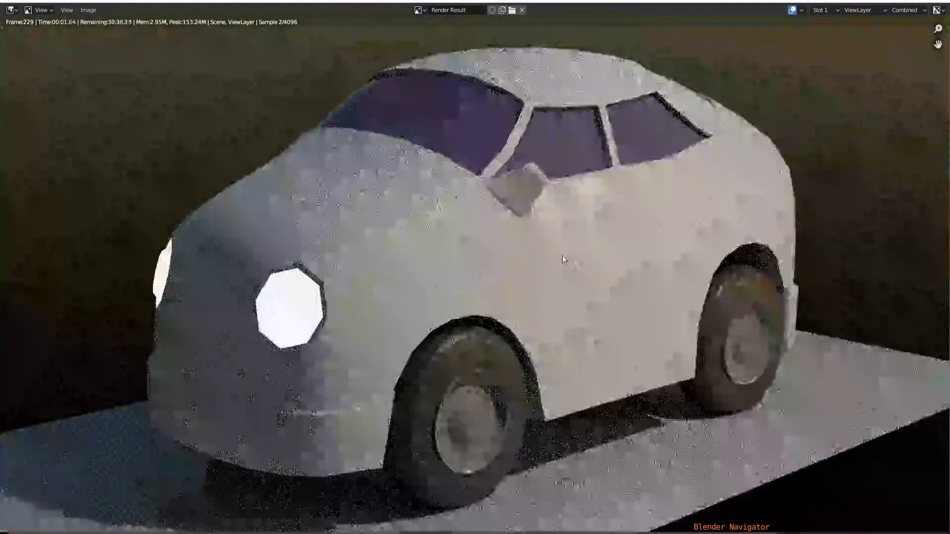
scroll(445, 193, "down", 1)
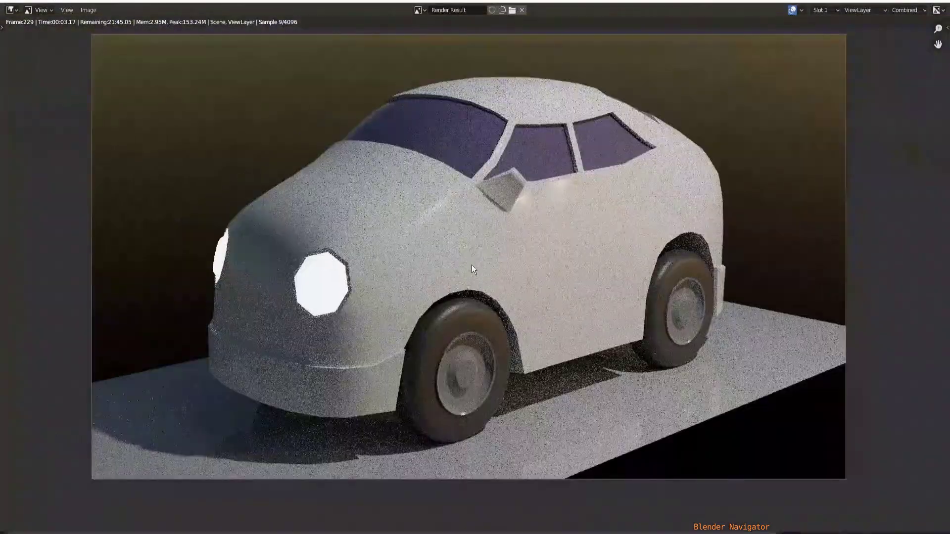
scroll(490, 277, "down", 1)
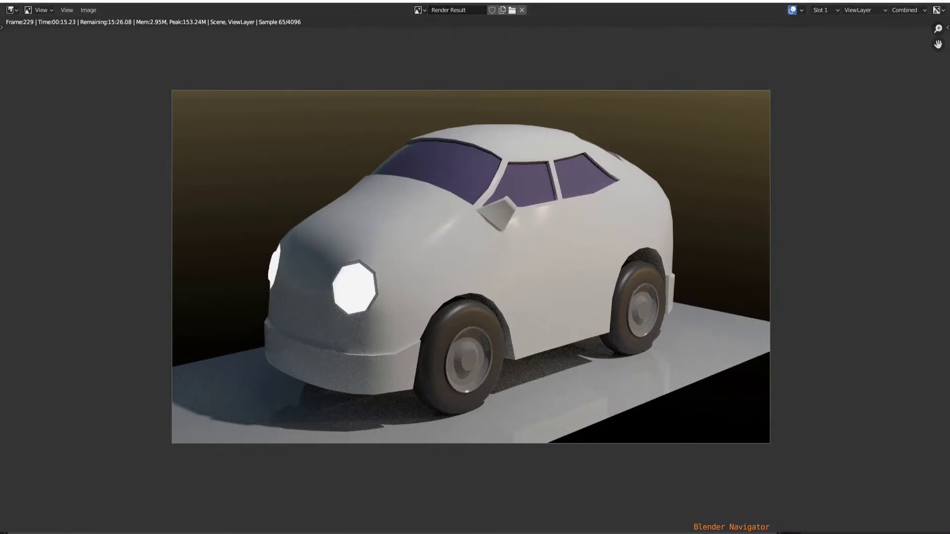
key("Escape")
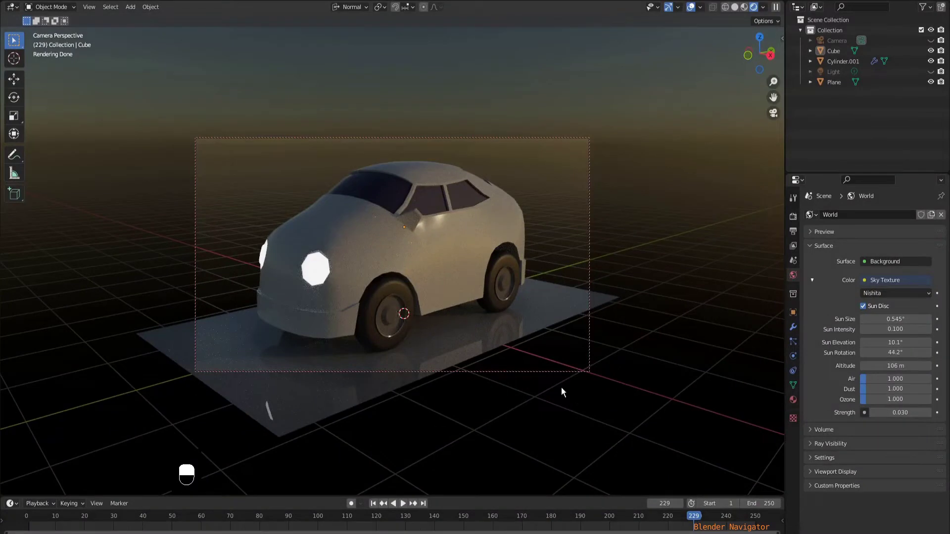
- Bring the render result window back to the front, shrink it and place it over the main window
key("alt+Tab")
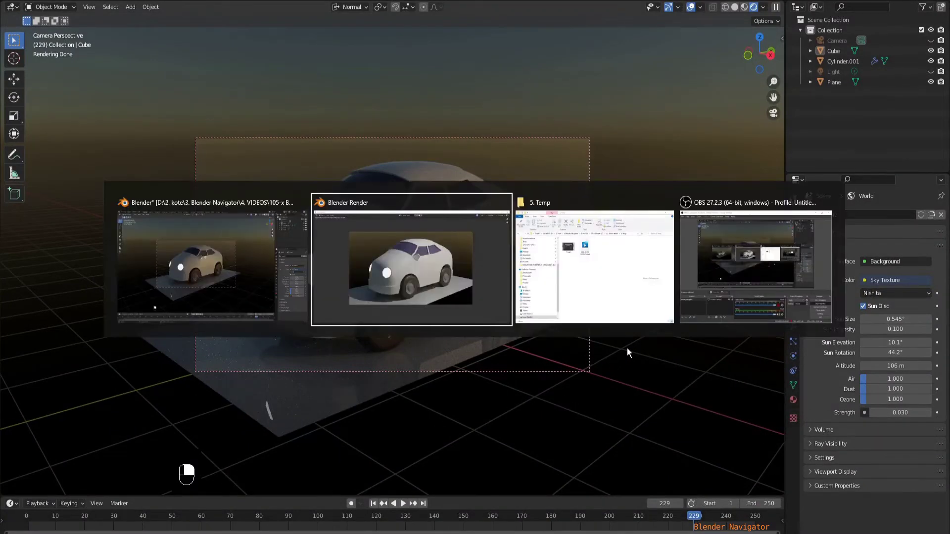
key("alt+Tab")
key("alt+Tab")
key("alt+Tab")
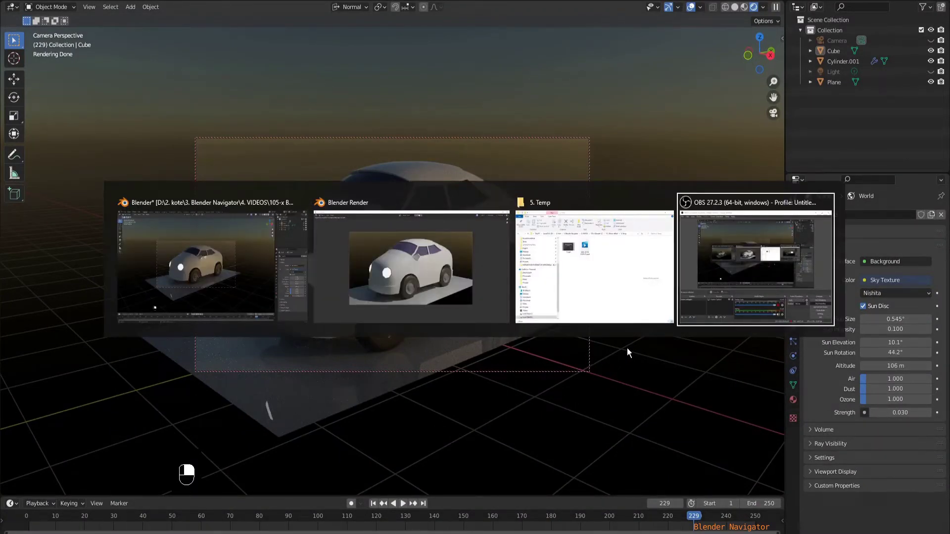
key("alt+Tab")
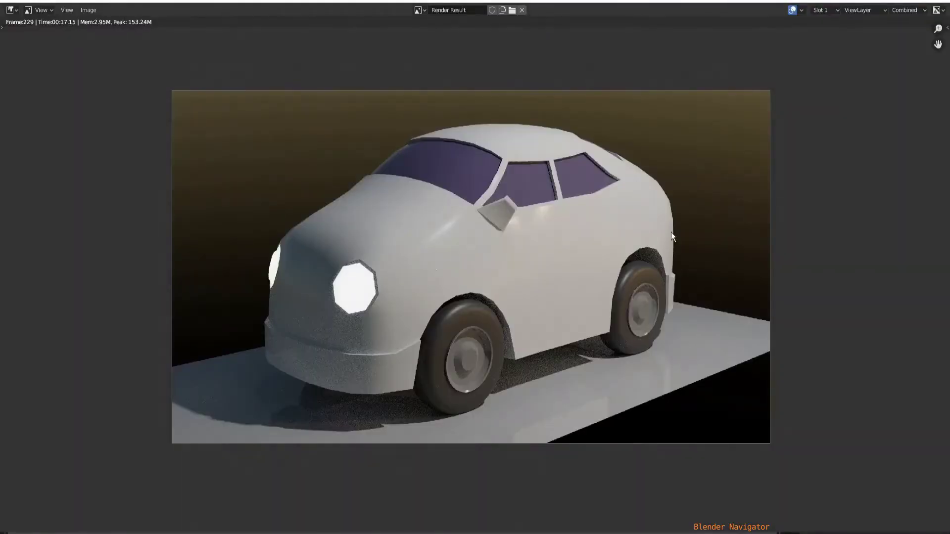
left_click_drag(527, 6, 465, 30)
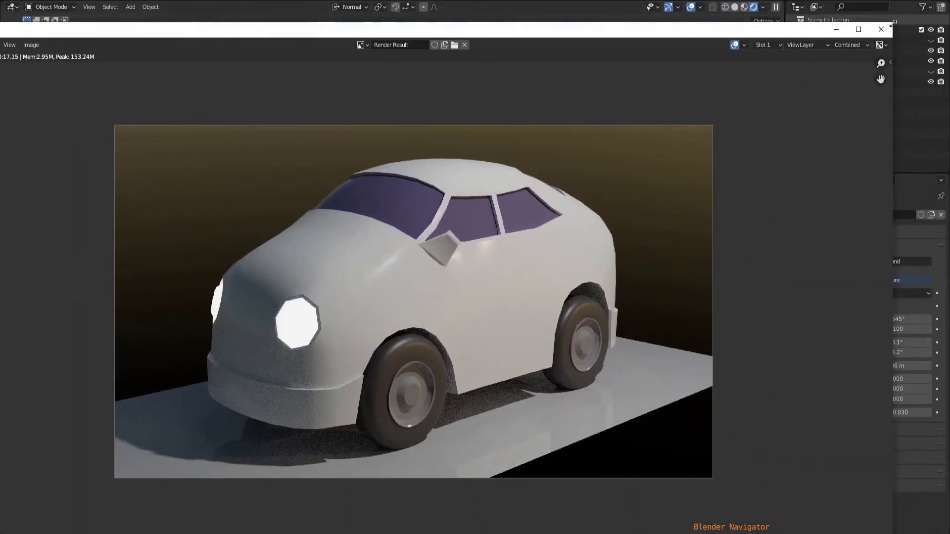
left_click_drag(895, 26, 535, 141)
left_click_drag(369, 157, 726, 51)
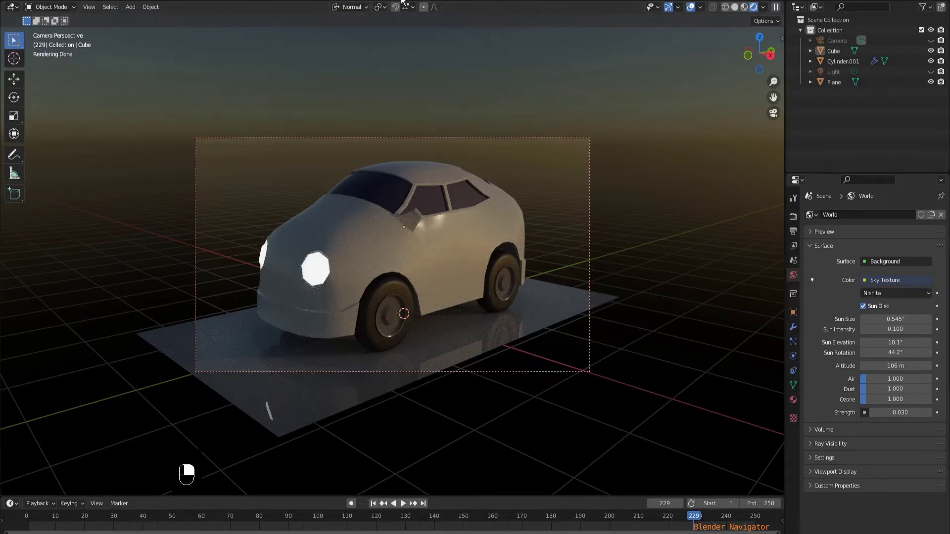
- Open the Compositing workspace, enable Use Nodes and spread the Render Layers and Composite nodes apart
key("ctrl+Page_Up")
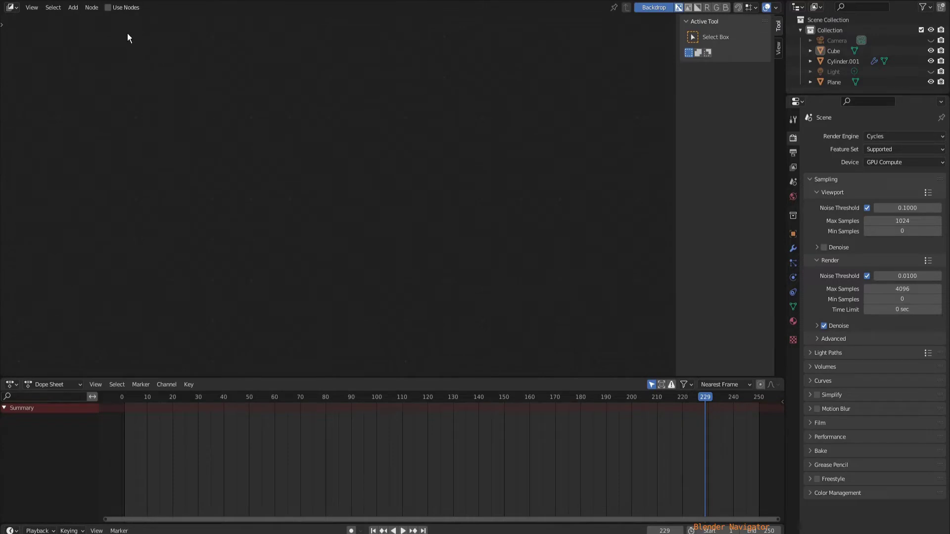
left_click(109, 9)
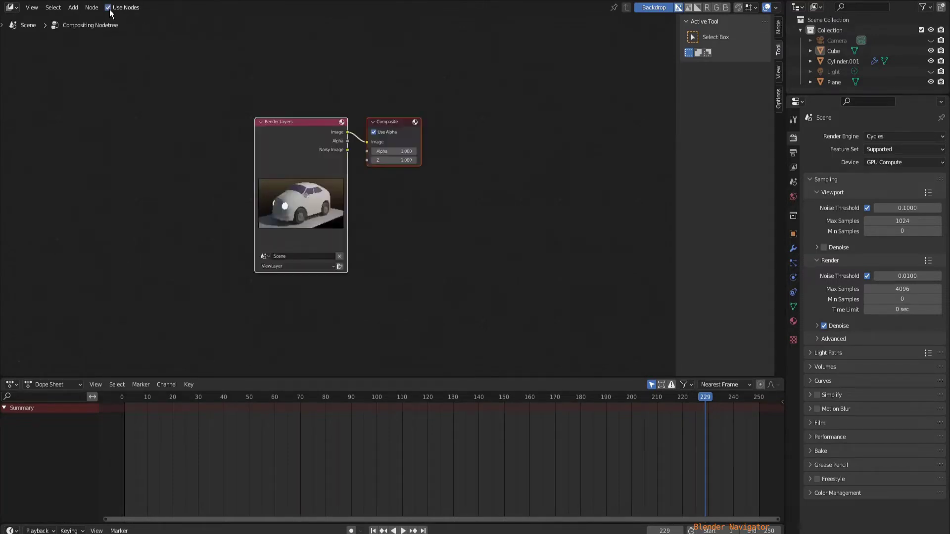
mouse_move(315, 183)
left_mouse_down()
mouse_move(214, 186)
mouse_move(319, 194)
left_mouse_up()
left_click(420, 251)
left_click_drag(410, 151, 541, 162)
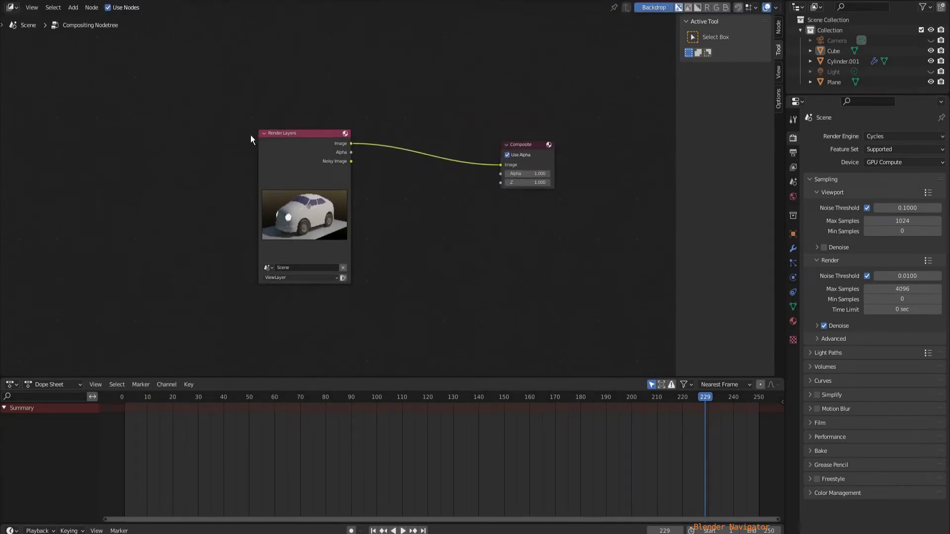
left_click_drag(290, 150, 228, 136)
scroll(415, 182, "up", 2)
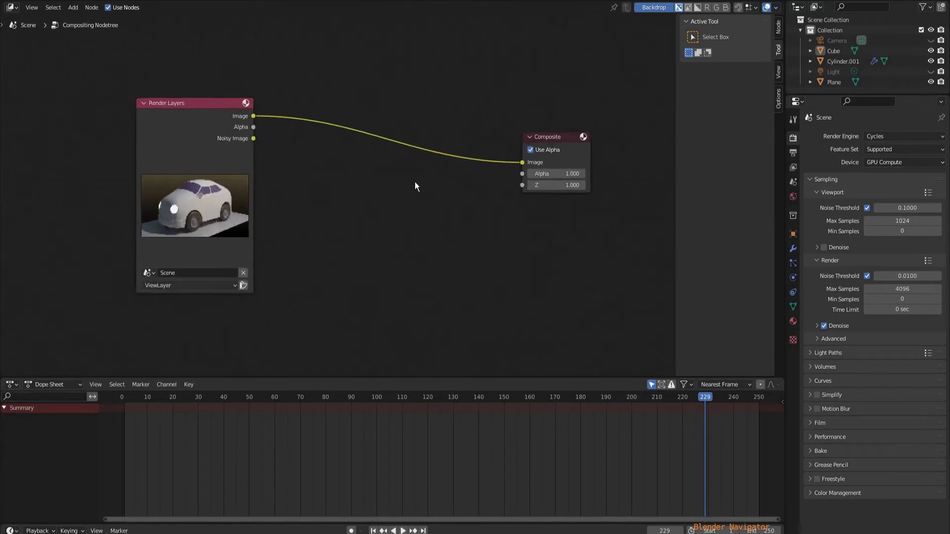
scroll(99, 89, "down", 1)
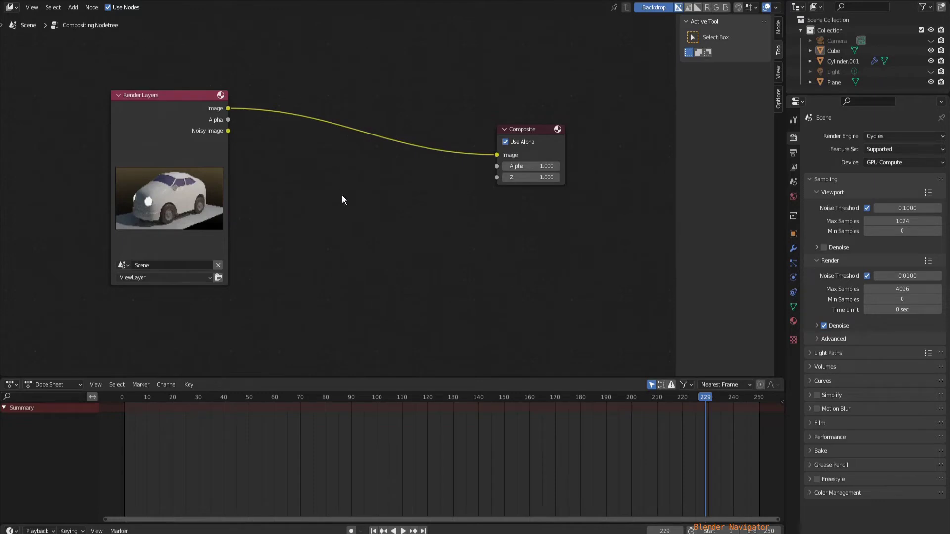
- Insert a Glare filter node on the link between Render Layers and Composite and view its effect in the render window
key("shift+a")
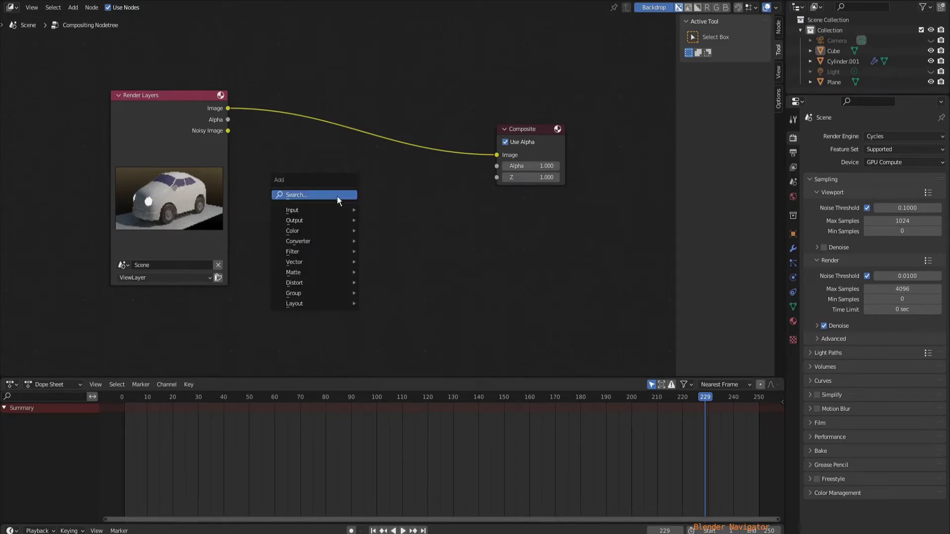
mouse_move(327, 253)
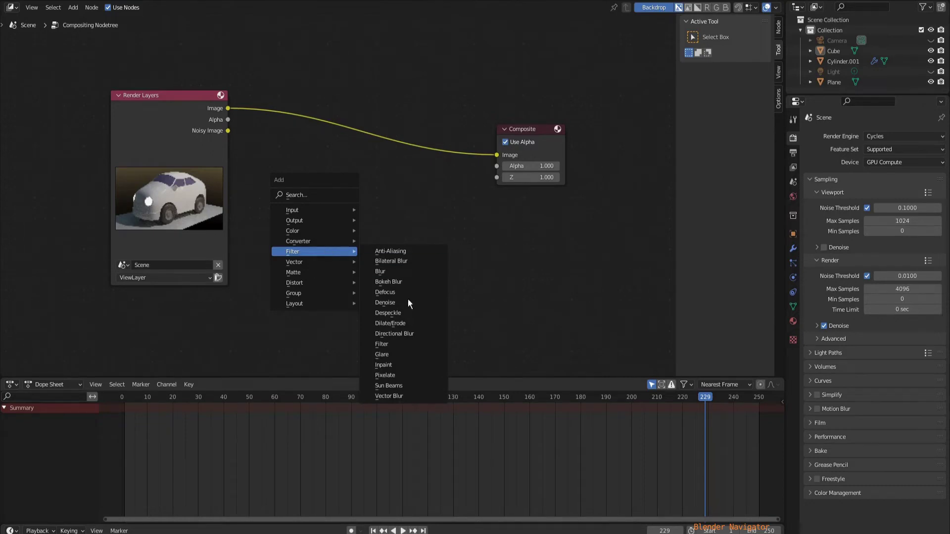
left_click(394, 354)
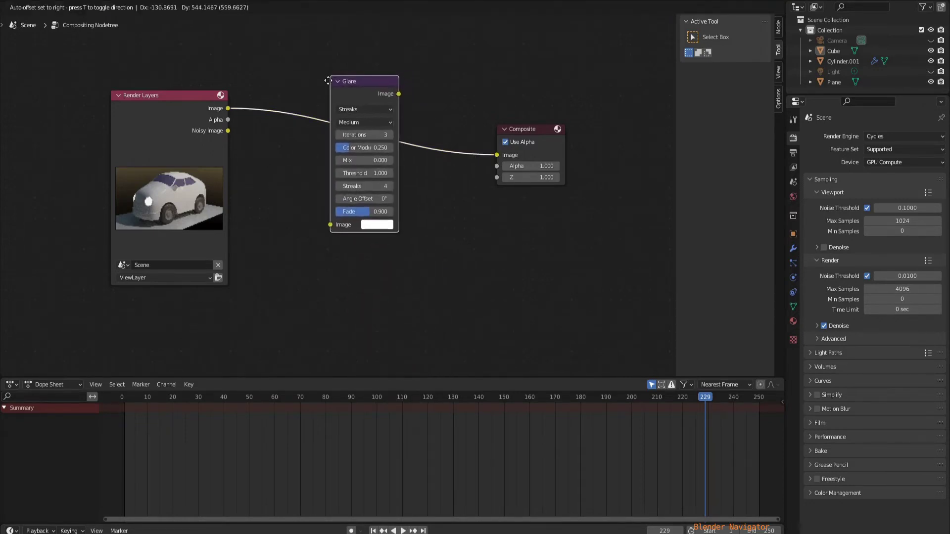
left_click(329, 51)
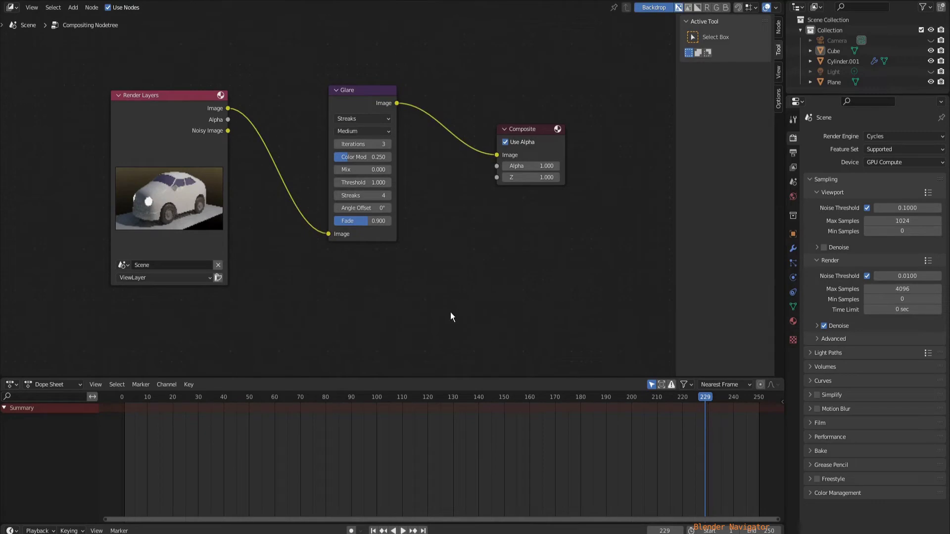
key("alt+Tab")
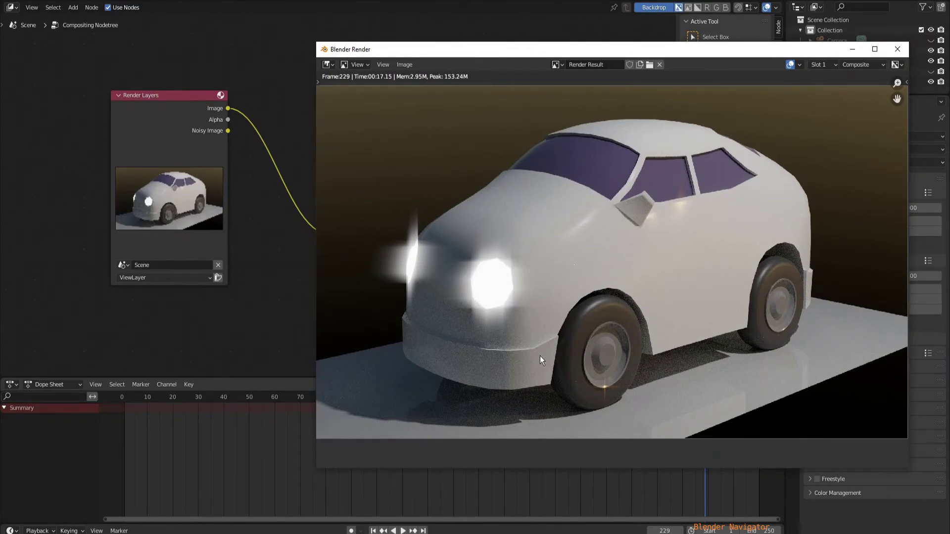
- Change the Glare node's type to Fog Glow, bring the render window forward and move it clear of the node
key("alt+Tab")
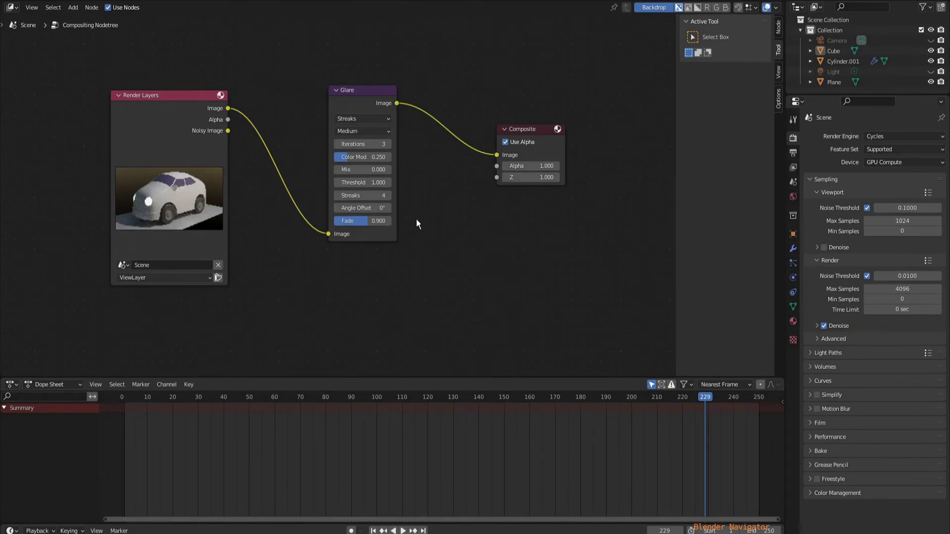
left_click(366, 120)
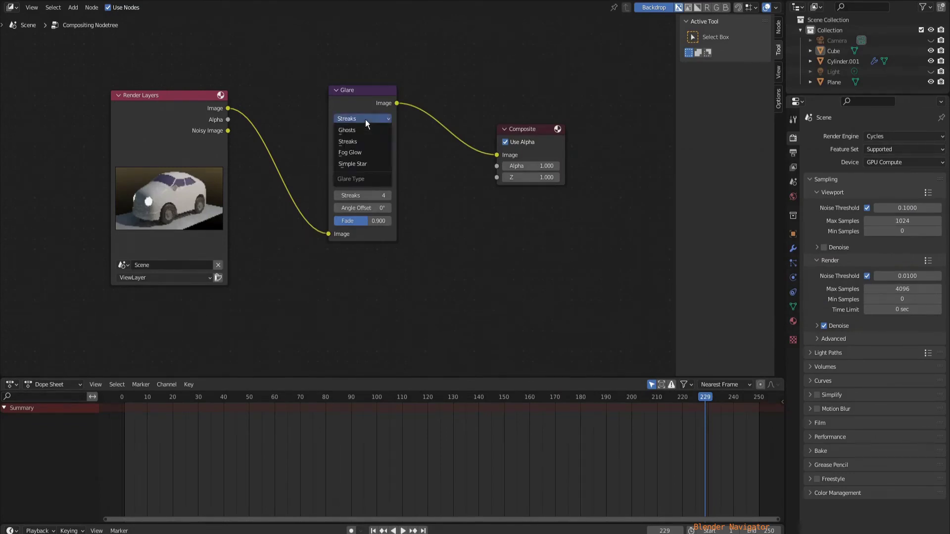
left_click(369, 153)
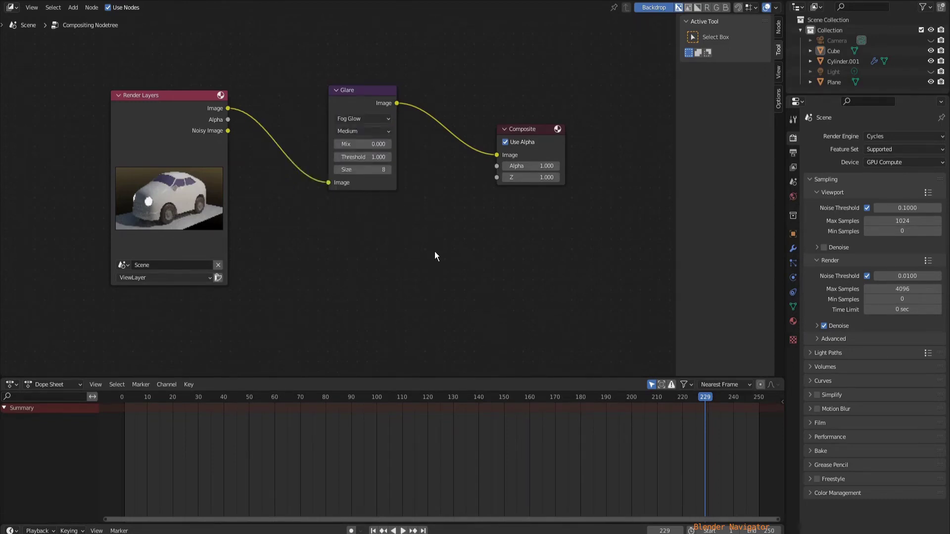
key("alt+Tab")
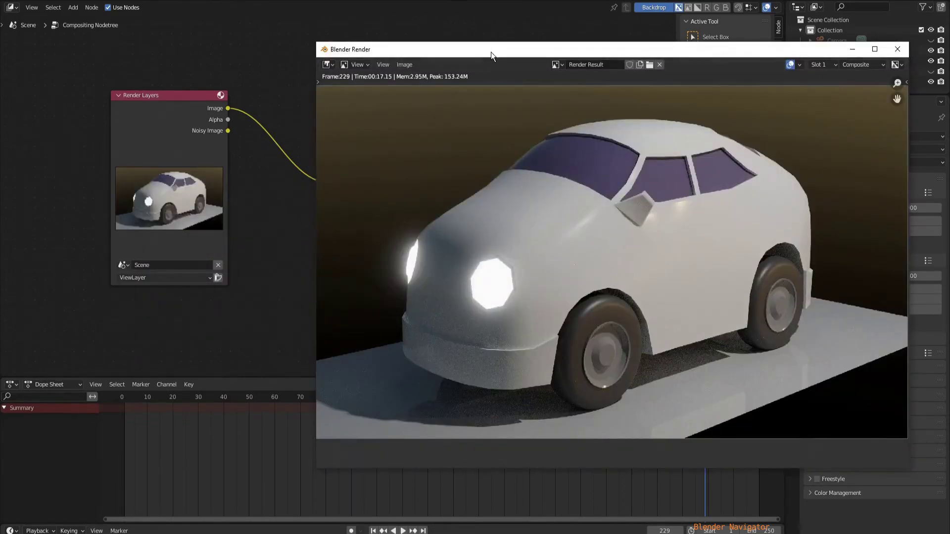
left_click_drag(490, 52, 588, 62)
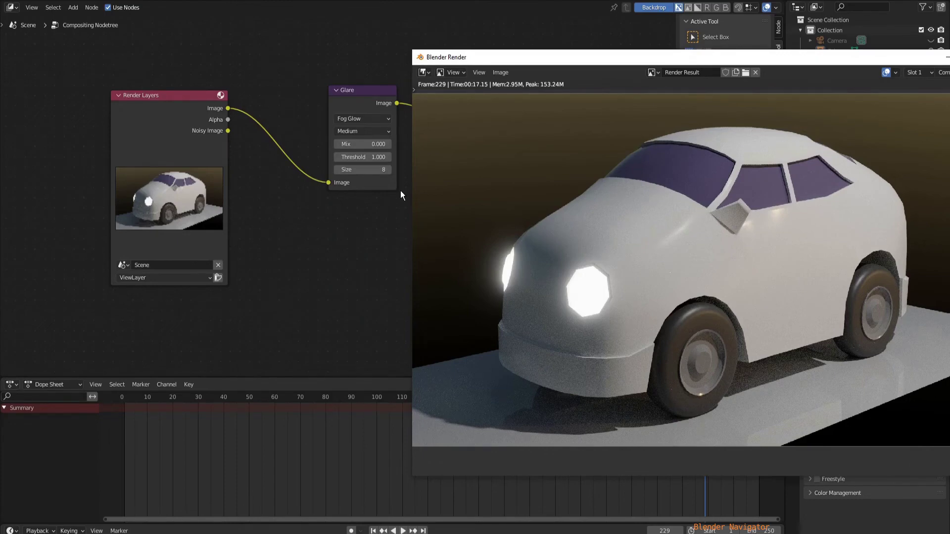
- Set the Glare node's fog glow size to 9 and bring the render window forward to check the headlights
left_click(365, 169)
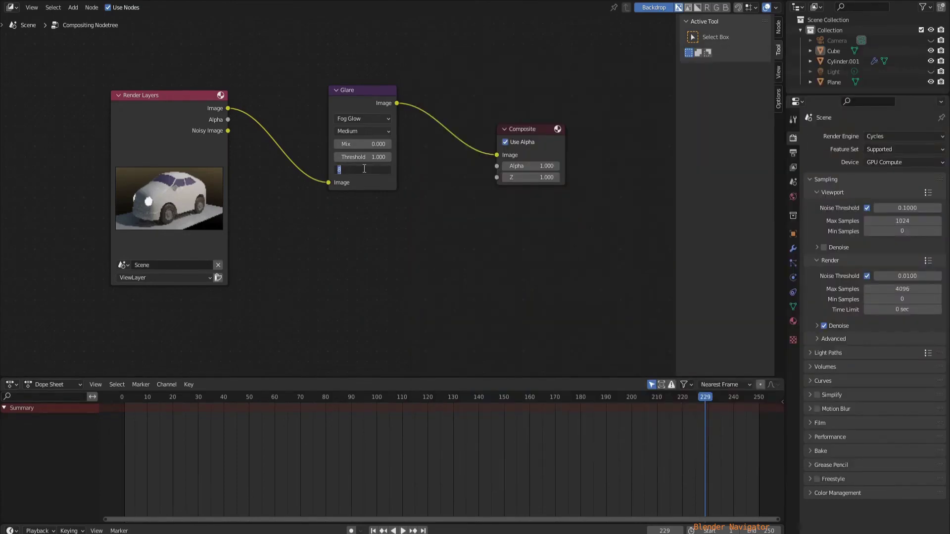
type("9")
key("Return")
key("alt+Tab")
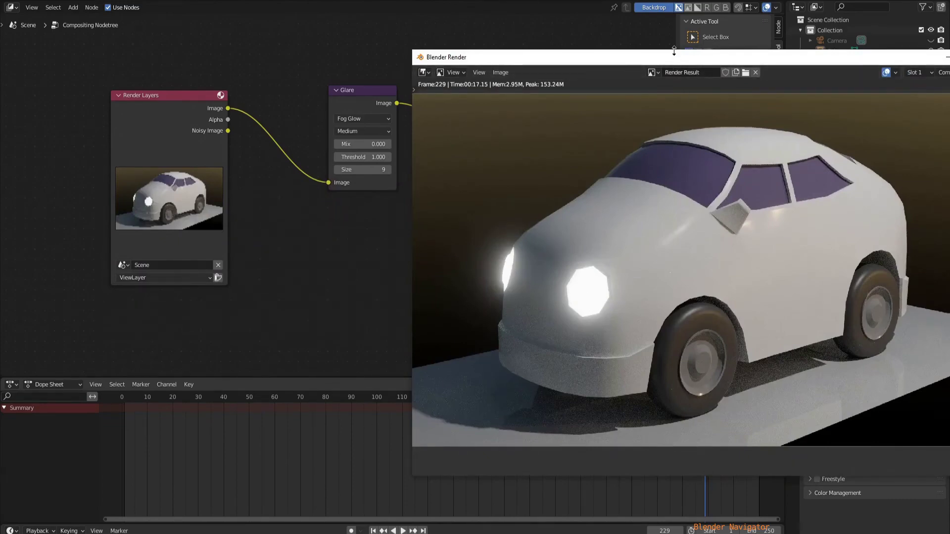
- Move the render window back over the node tree and bring up the commands for saving the rendered image
left_click_drag(682, 59, 443, 40)
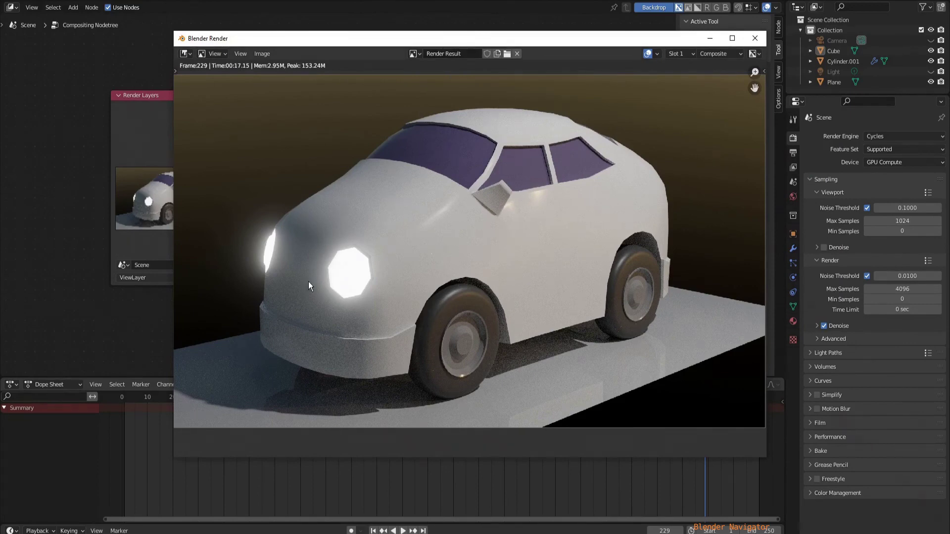
left_click(262, 54)
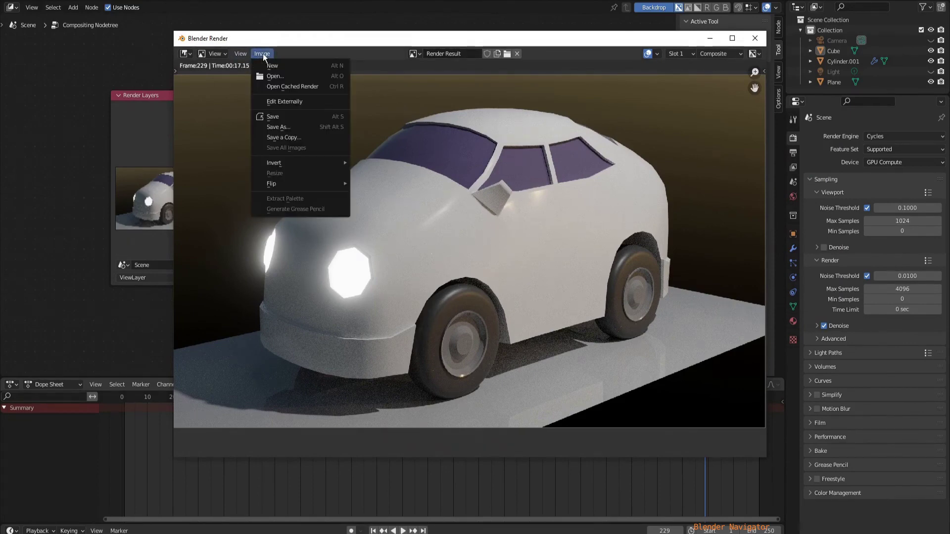